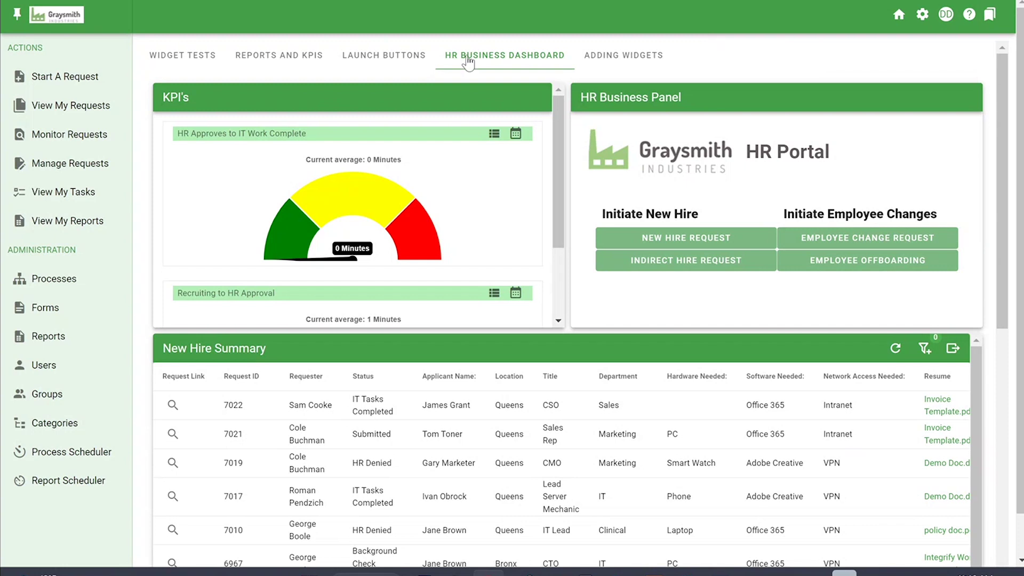
- Create and save a new process named "My First Process", assigning it a category
click(83, 286)
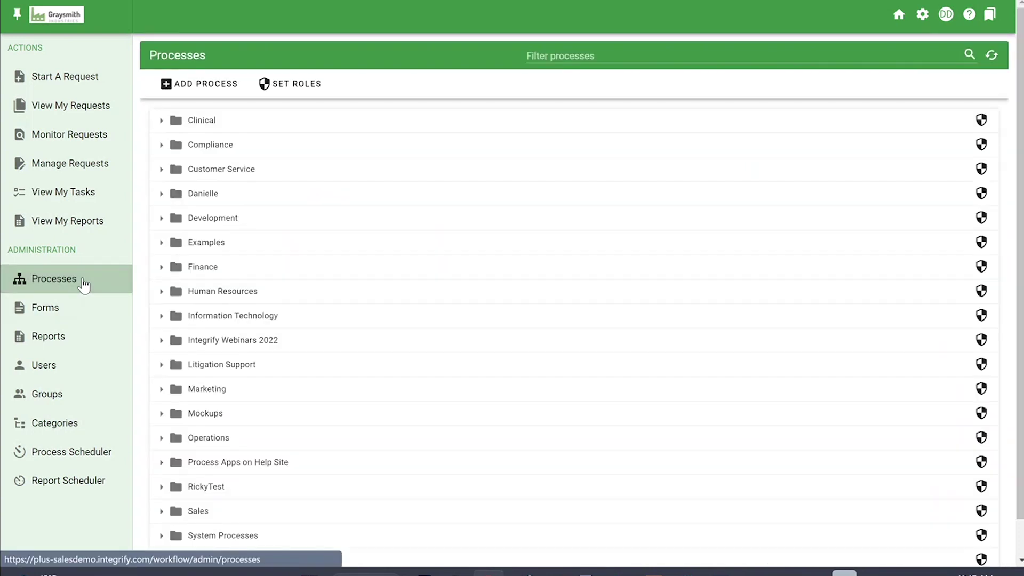
click(229, 94)
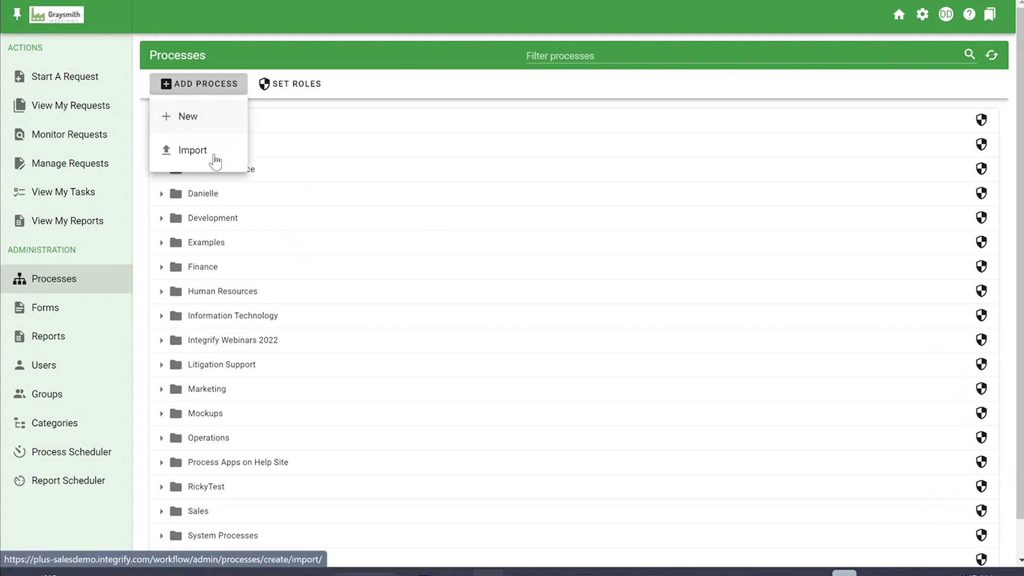
click(218, 110)
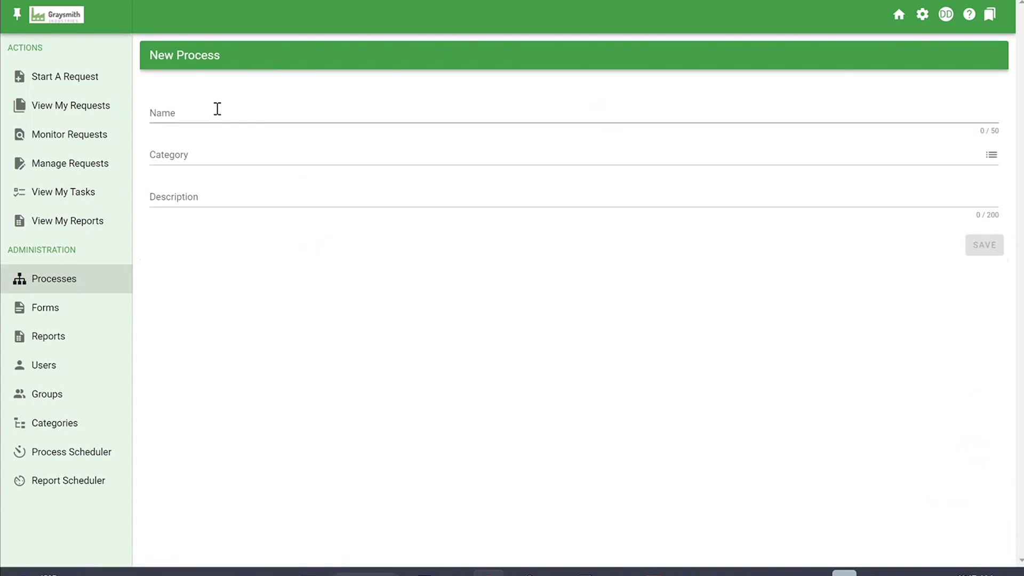
click(237, 110)
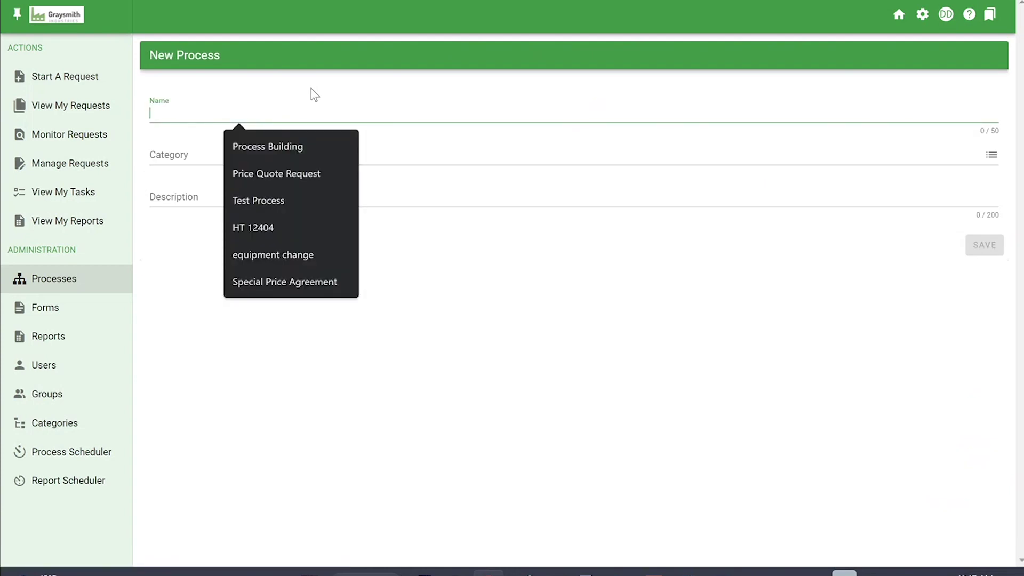
text(My First Process)
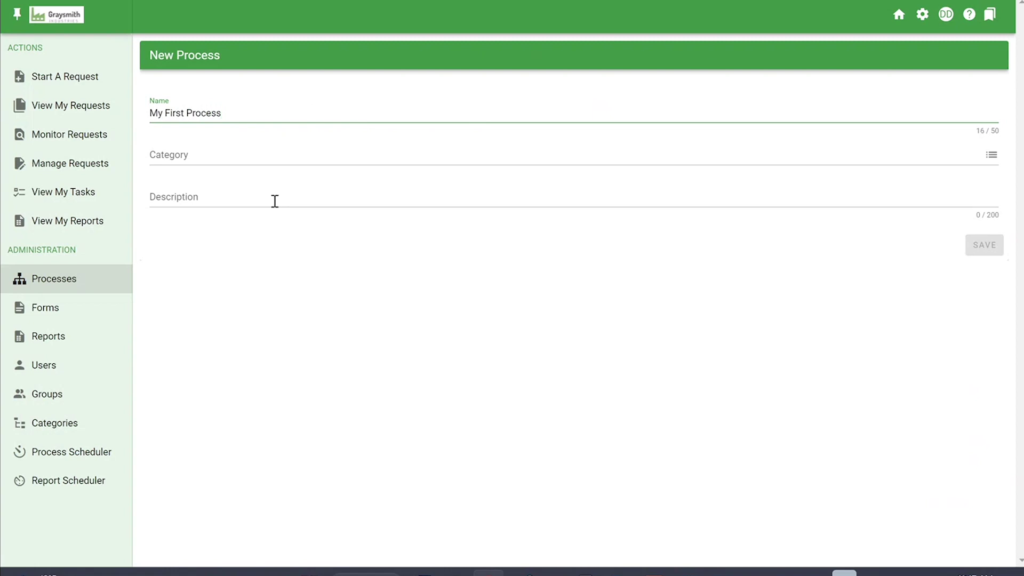
click(285, 159)
click(422, 168)
click(172, 200)
click(979, 248)
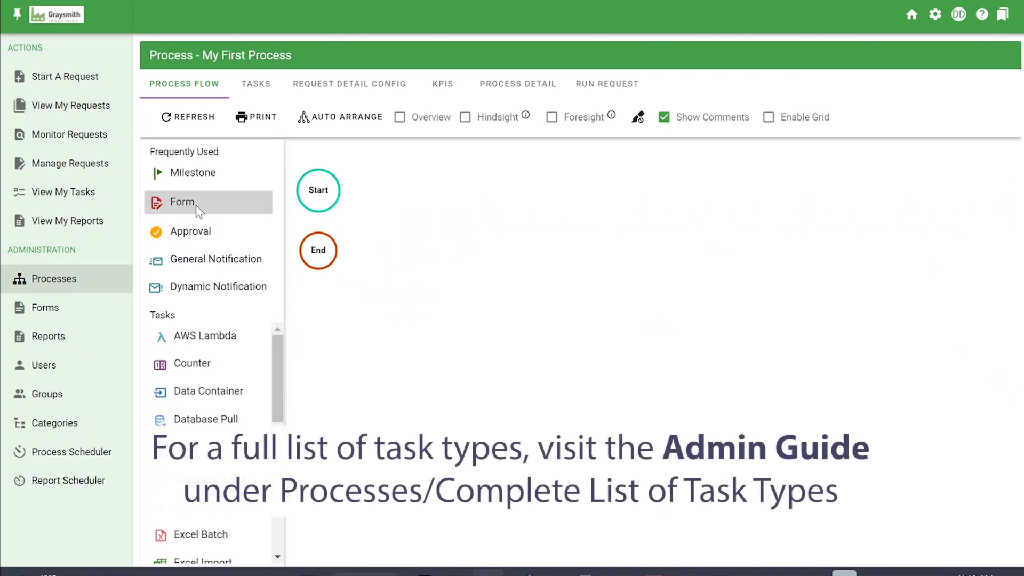
- Add a Form task and a Milestone to the process flow, naming the milestone "Request Started"
drag(198, 210, 406, 193)
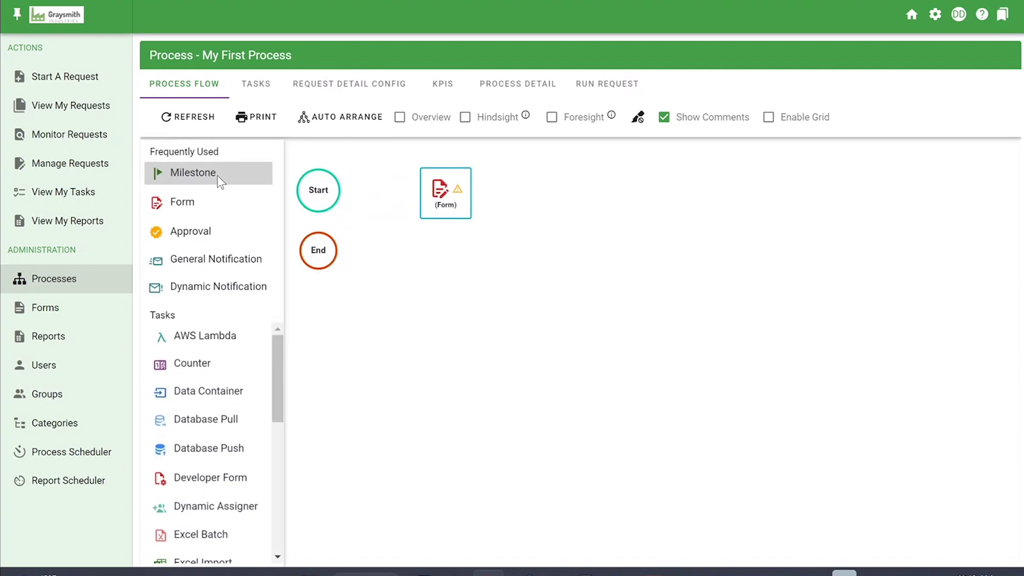
drag(219, 178, 382, 211)
double_click(392, 221)
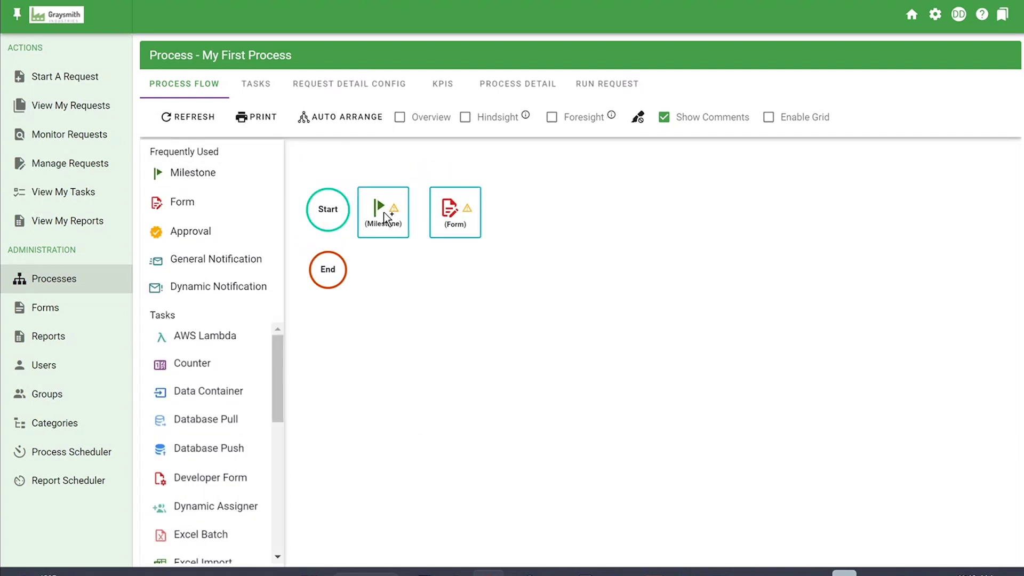
text(R)
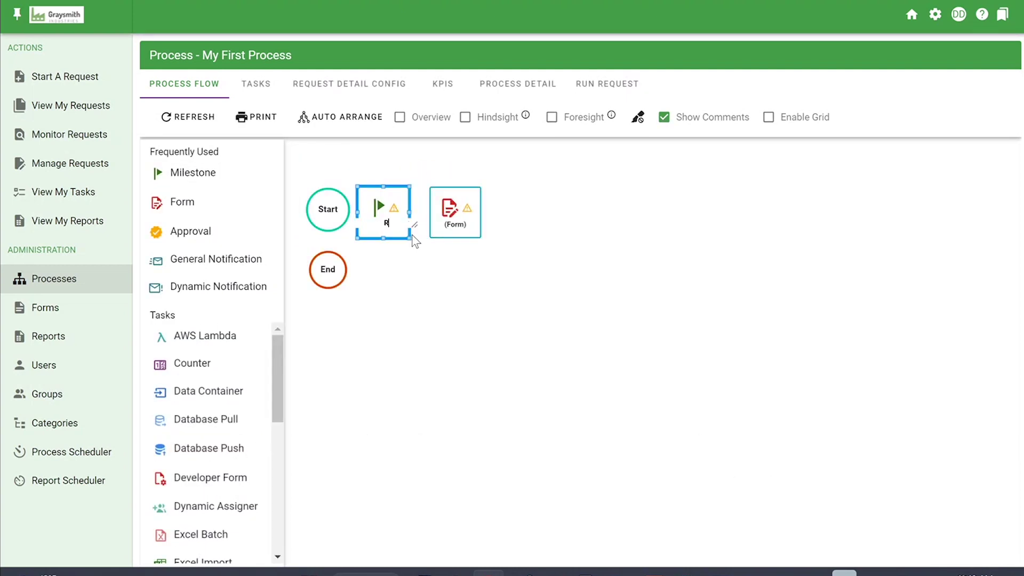
text(equest Started)
click(434, 316)
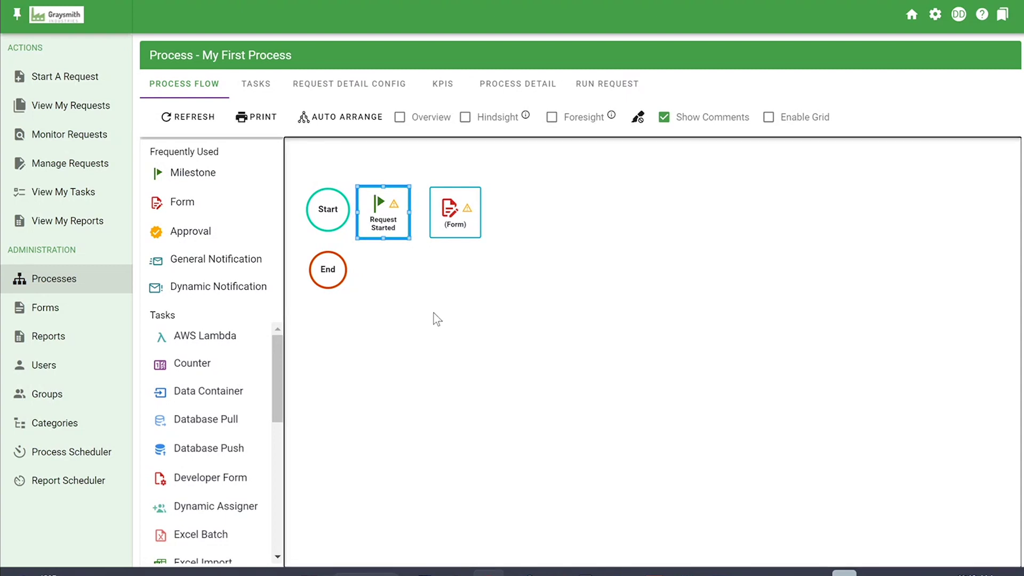
- Space out the Form task and milestone, and connect Start to Request Started and Request Started to the Form task
drag(458, 226, 527, 235)
drag(392, 213, 436, 217)
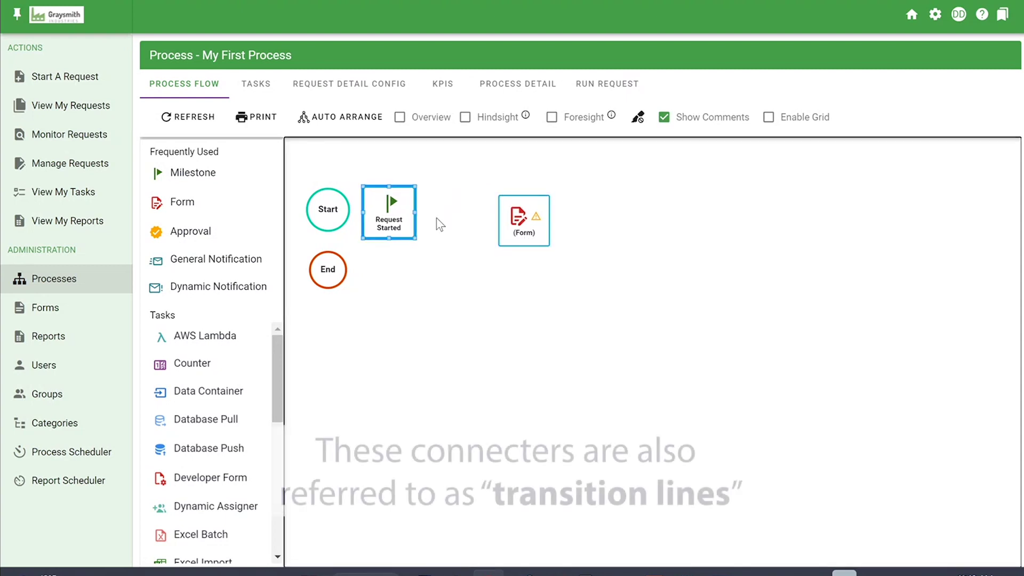
mouse_move(347, 218)
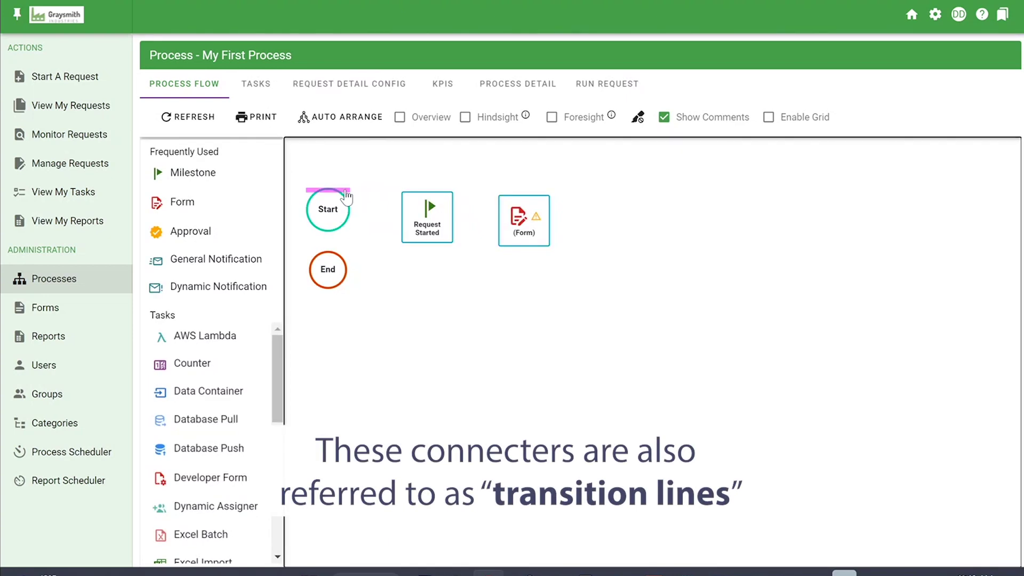
drag(351, 211, 410, 214)
mouse_move(450, 238)
drag(451, 235, 479, 233)
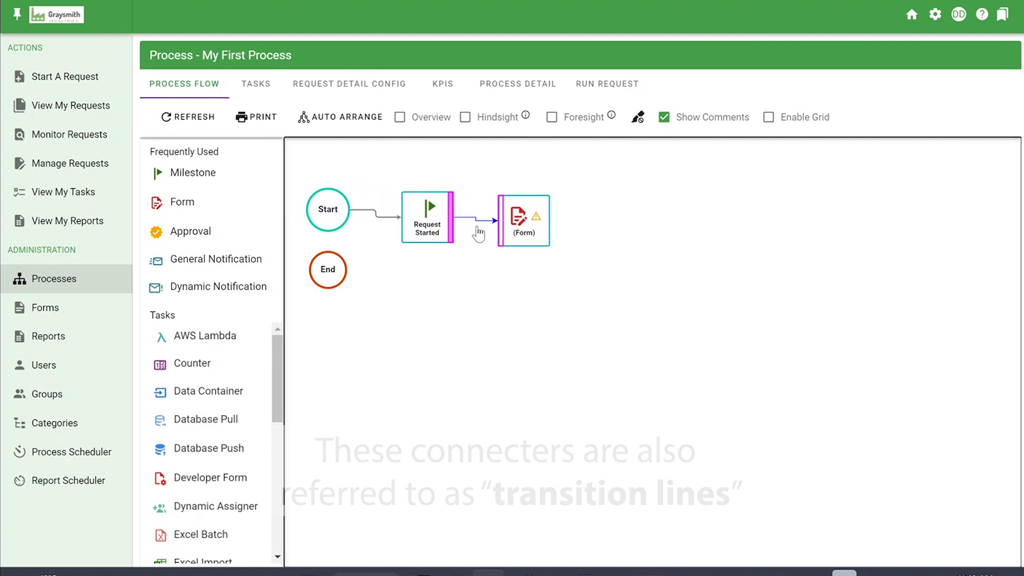
- Rename the Form task as "First Form" in its details and save
double_click(538, 232)
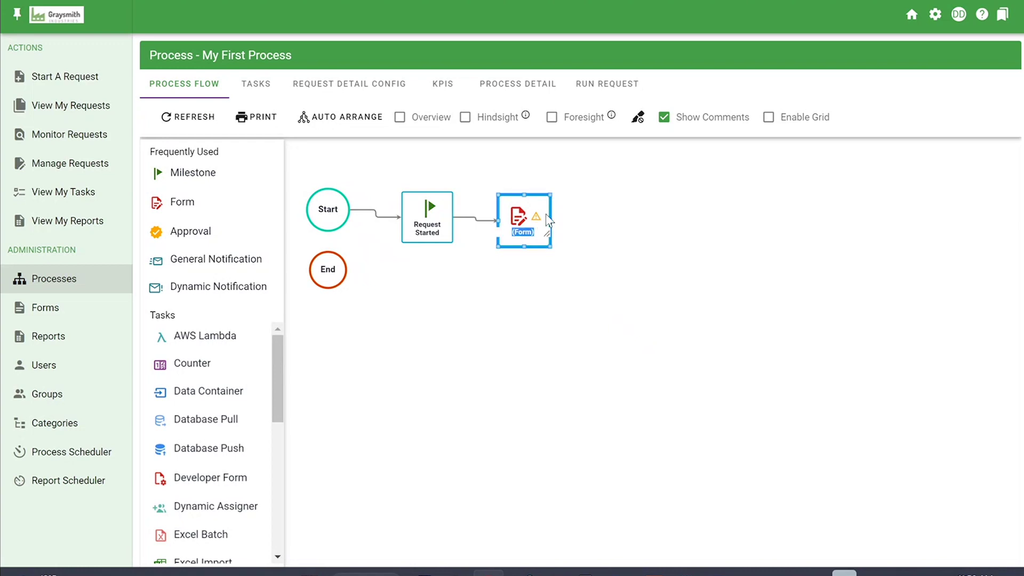
right_click(539, 210)
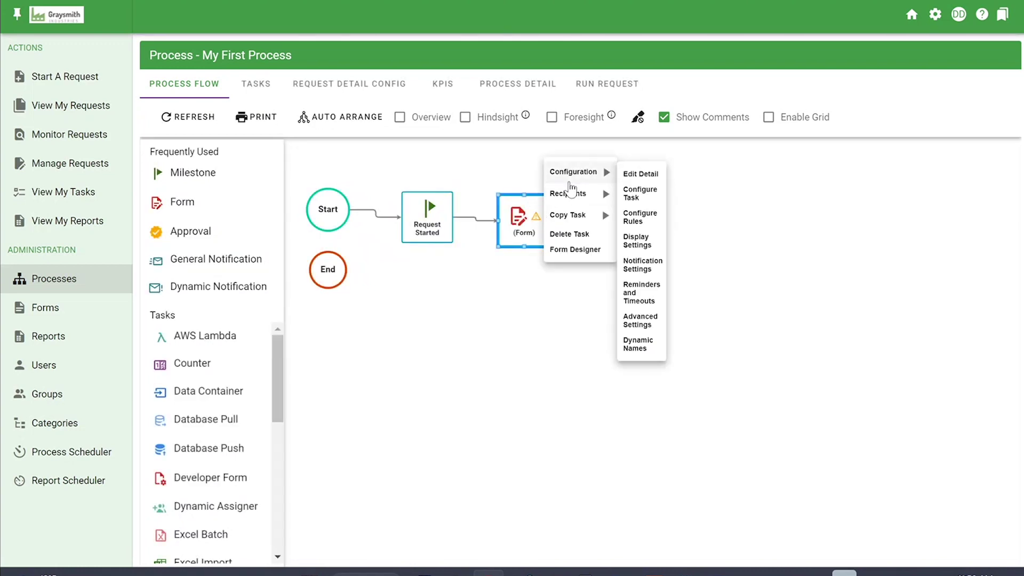
click(631, 180)
drag(445, 119, 328, 119)
key(BackSpace)
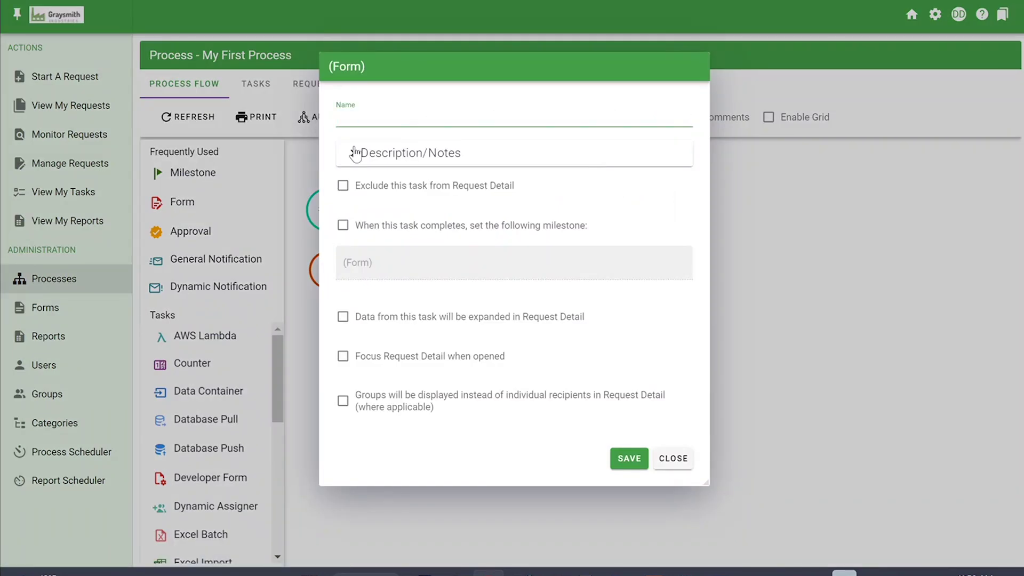
text(First Form)
click(645, 459)
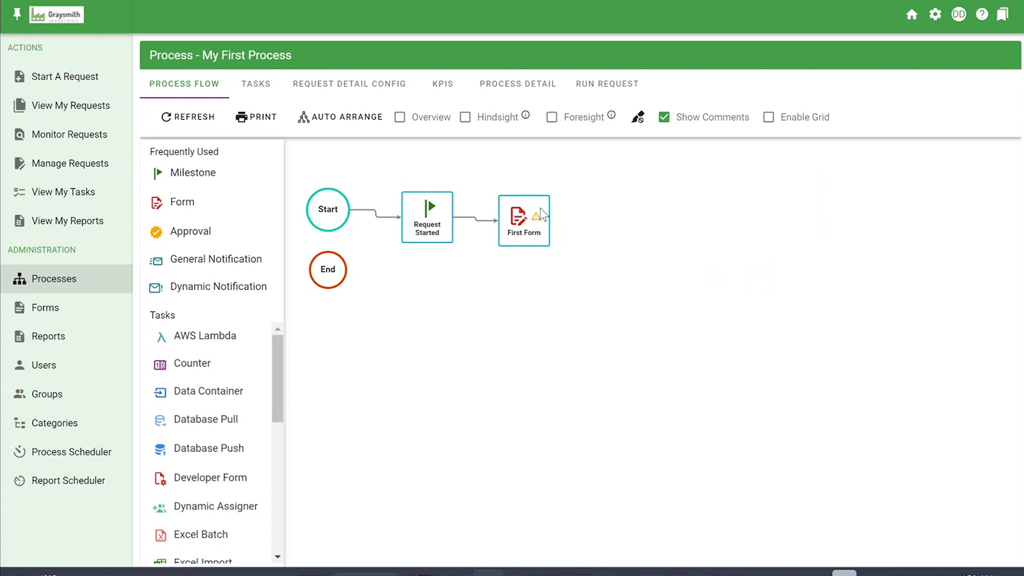
- Configure the First Form task to use the existing form named "Form", save it, and check its advanced settings
click(539, 224)
mouse_move(567, 179)
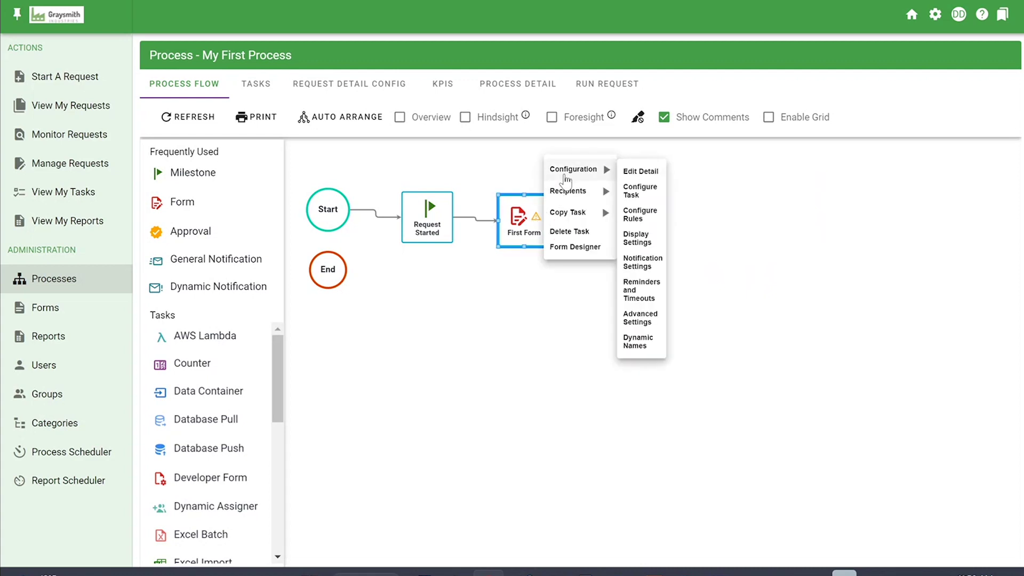
click(649, 196)
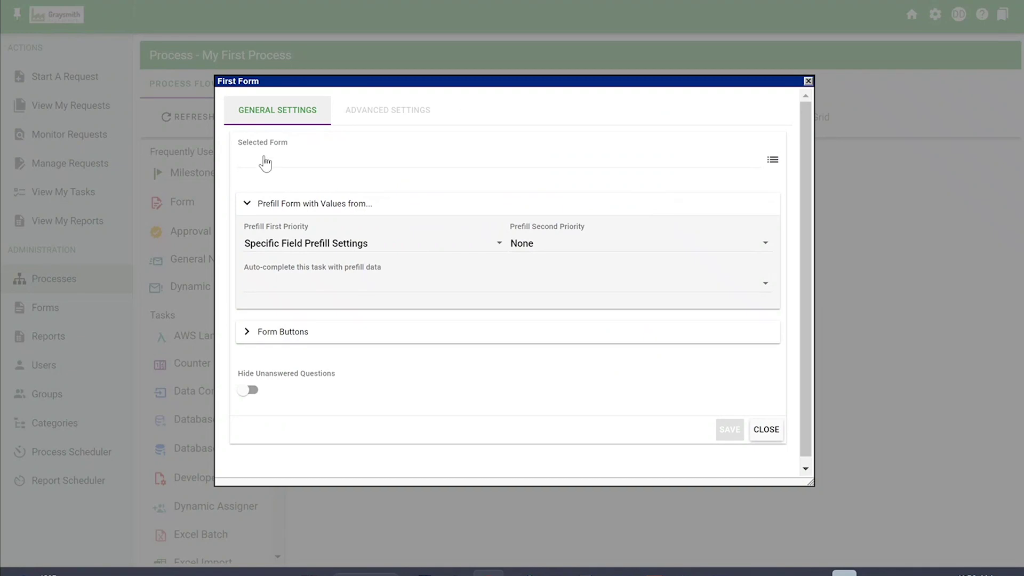
click(702, 160)
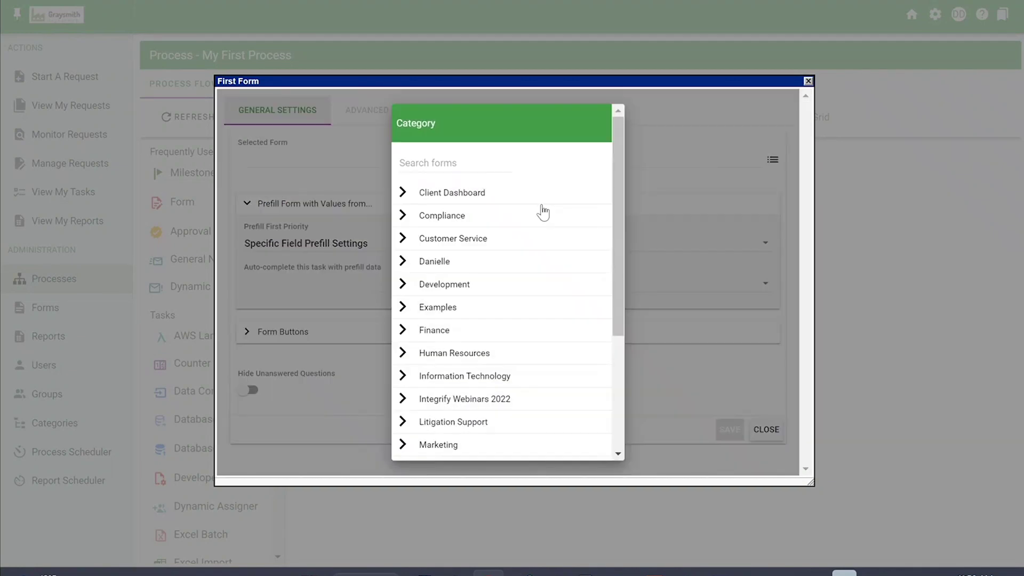
click(402, 261)
scroll(499, 377, down, 2)
scroll(500, 377, down, 3)
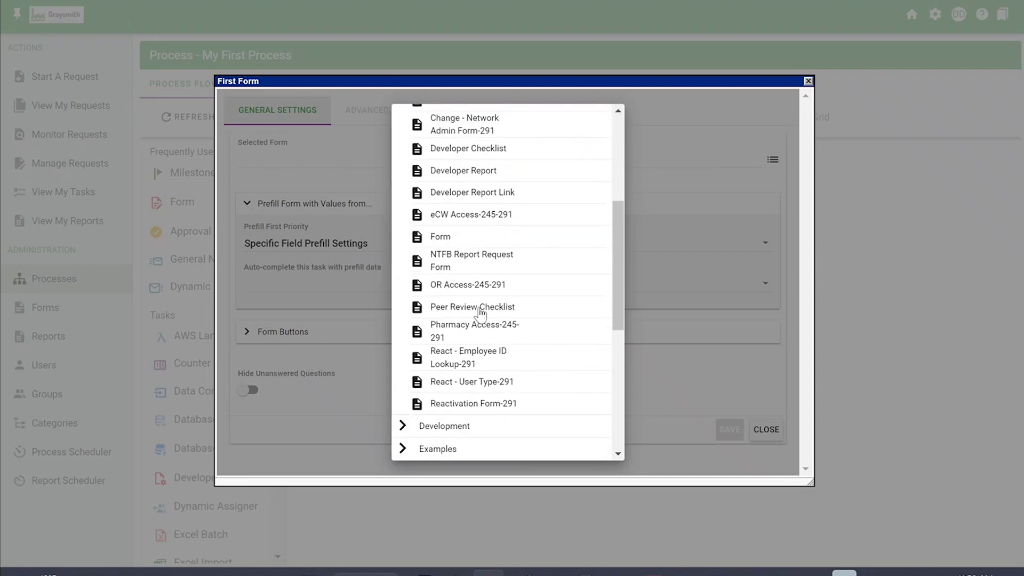
click(413, 220)
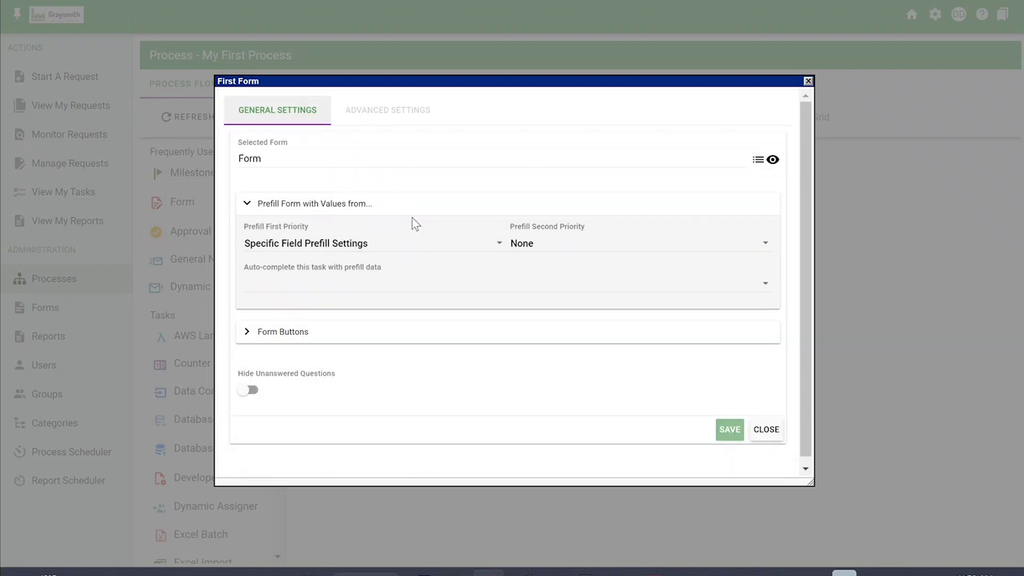
click(724, 434)
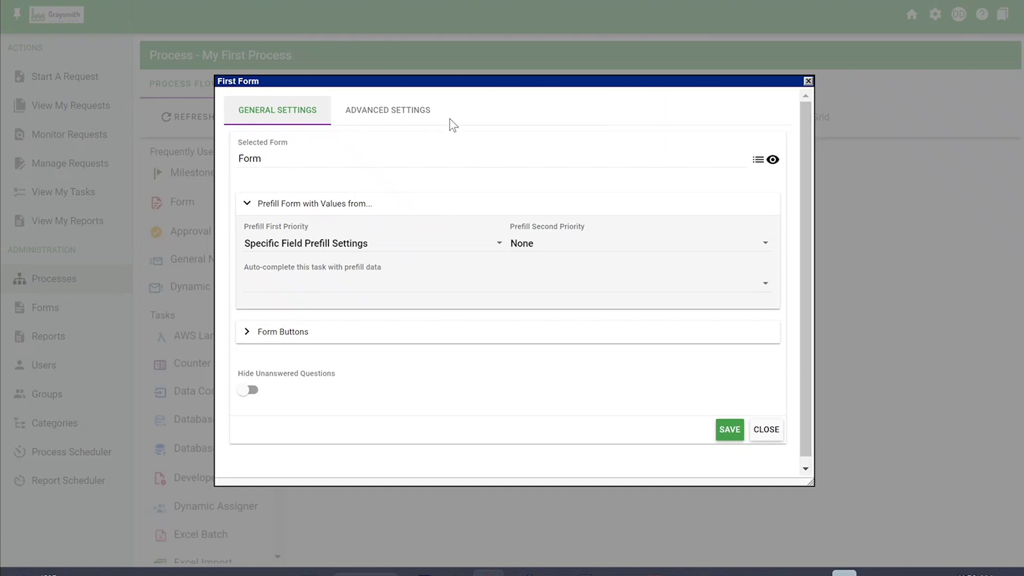
click(403, 124)
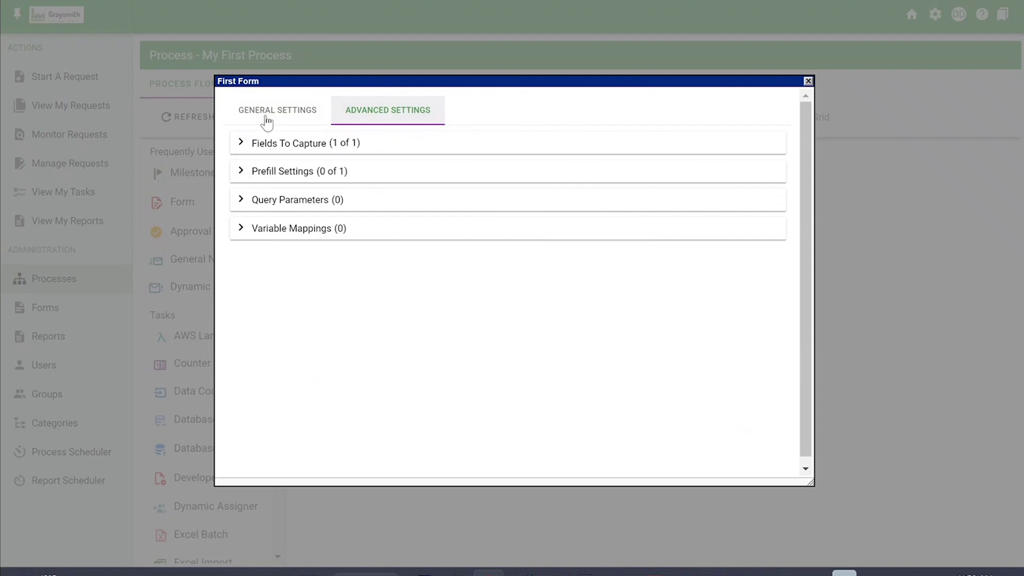
click(808, 81)
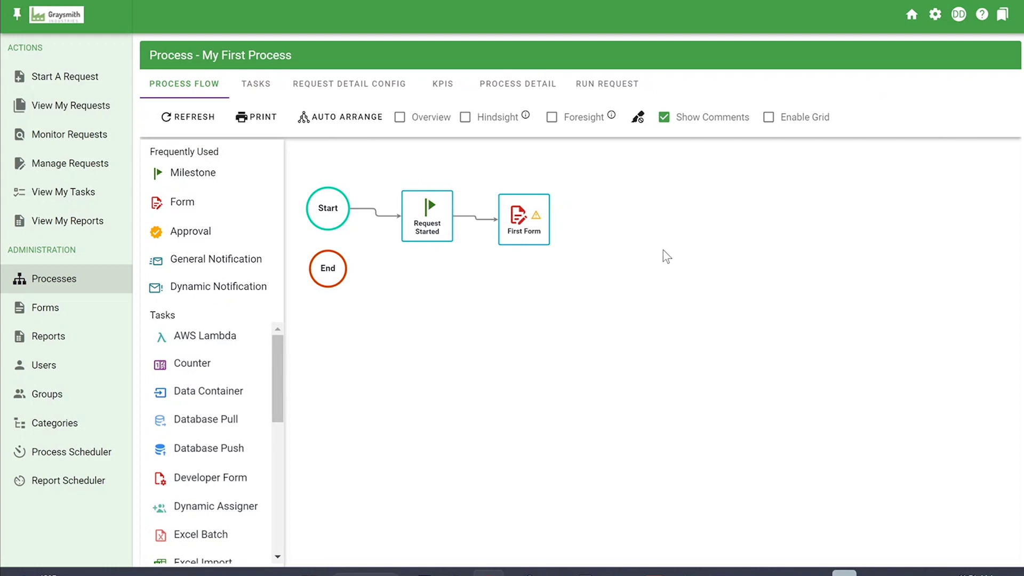
- Add the dynamic account Requester as a recipient of the First Form task
right_click(533, 220)
mouse_move(582, 202)
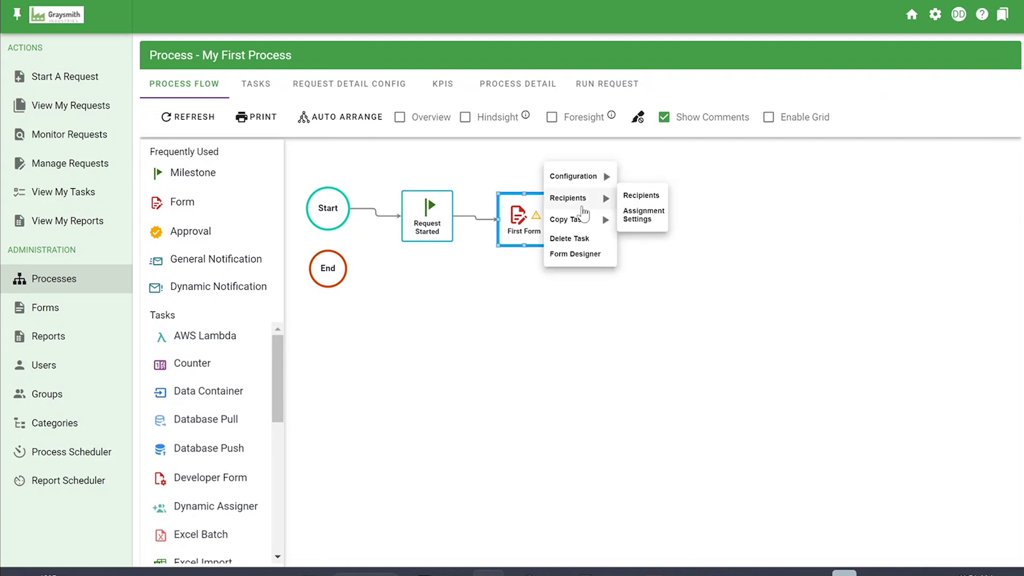
click(641, 196)
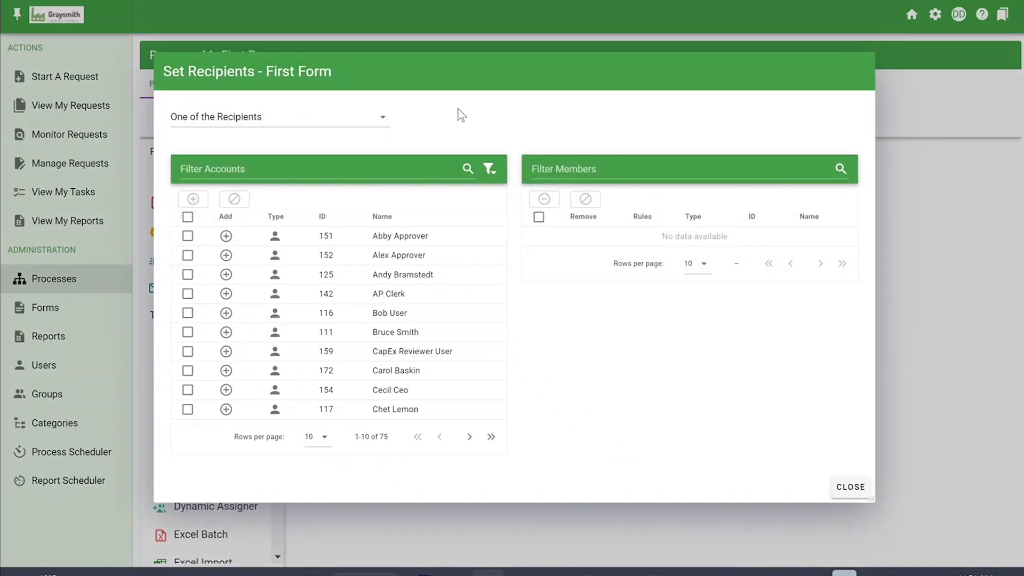
click(489, 170)
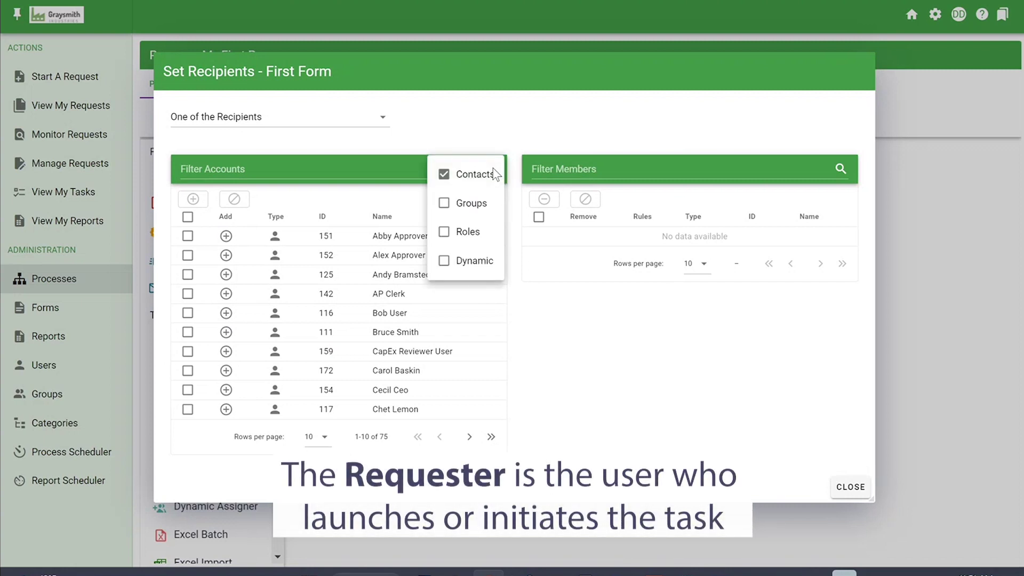
click(444, 261)
click(226, 236)
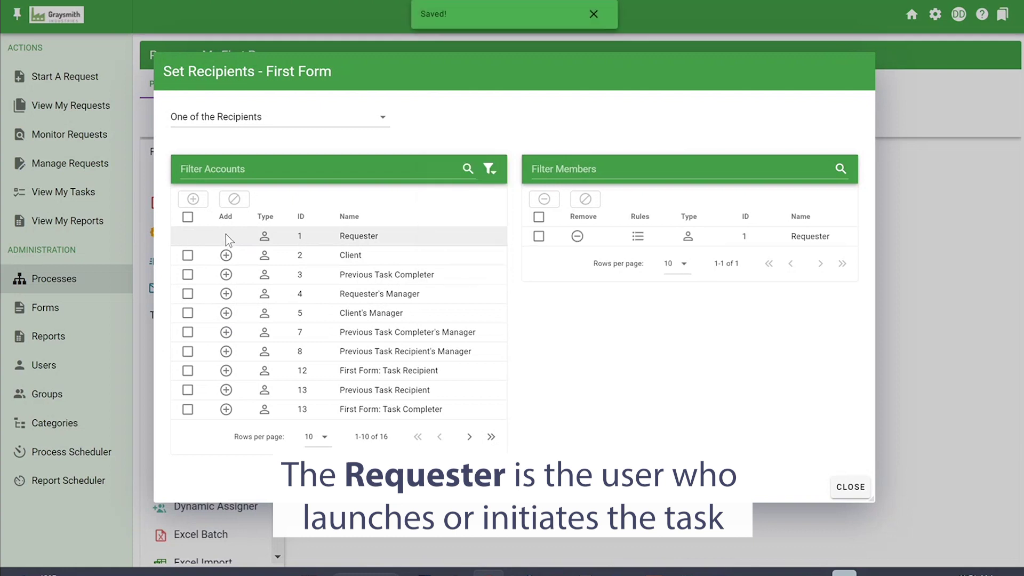
click(854, 488)
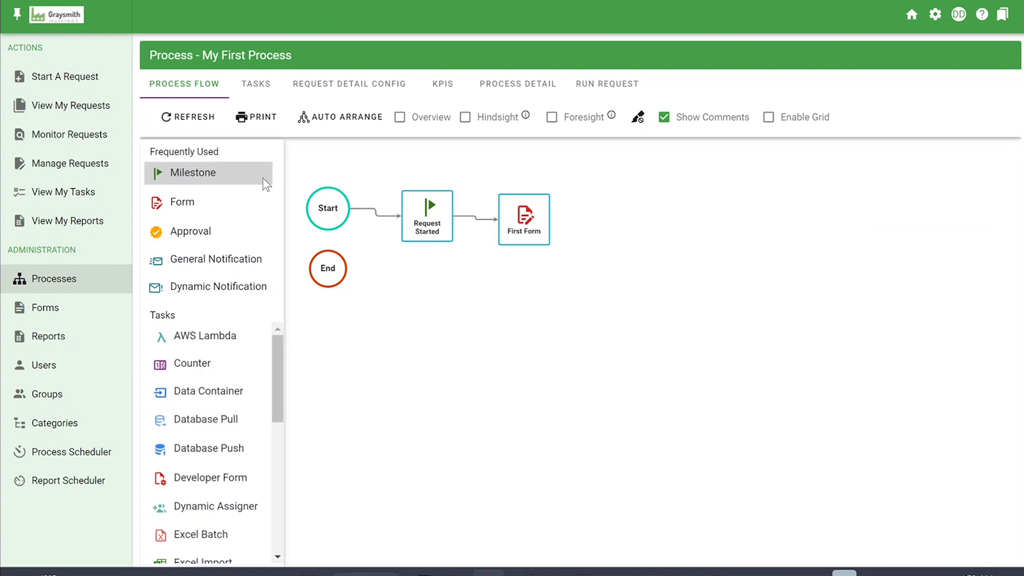
- Add a milestone named "Request Submitted" connected after First Form and position it to the right of that task
drag(267, 182, 534, 239)
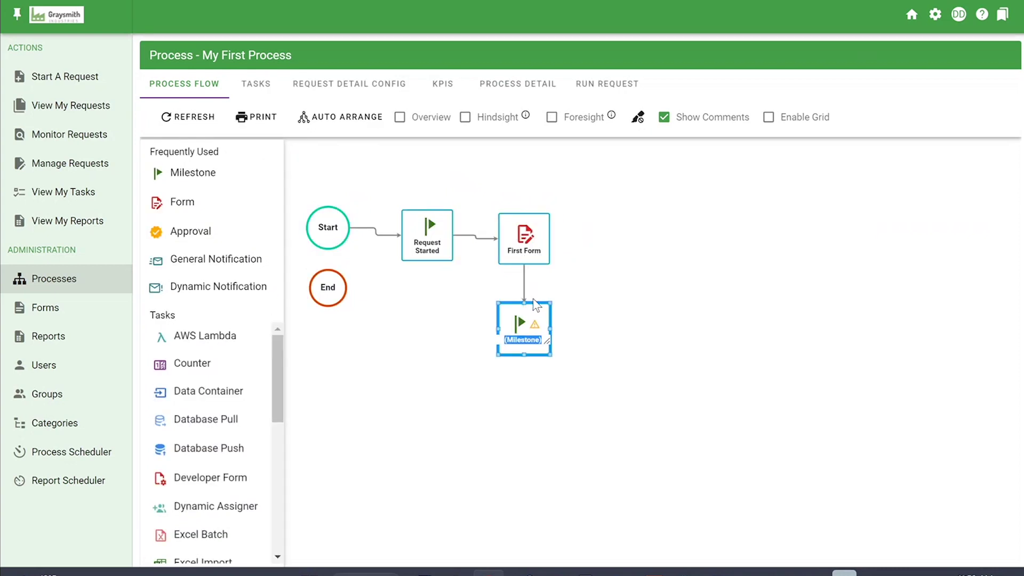
text(Request Submitted)
click(629, 306)
drag(554, 347, 621, 227)
click(750, 244)
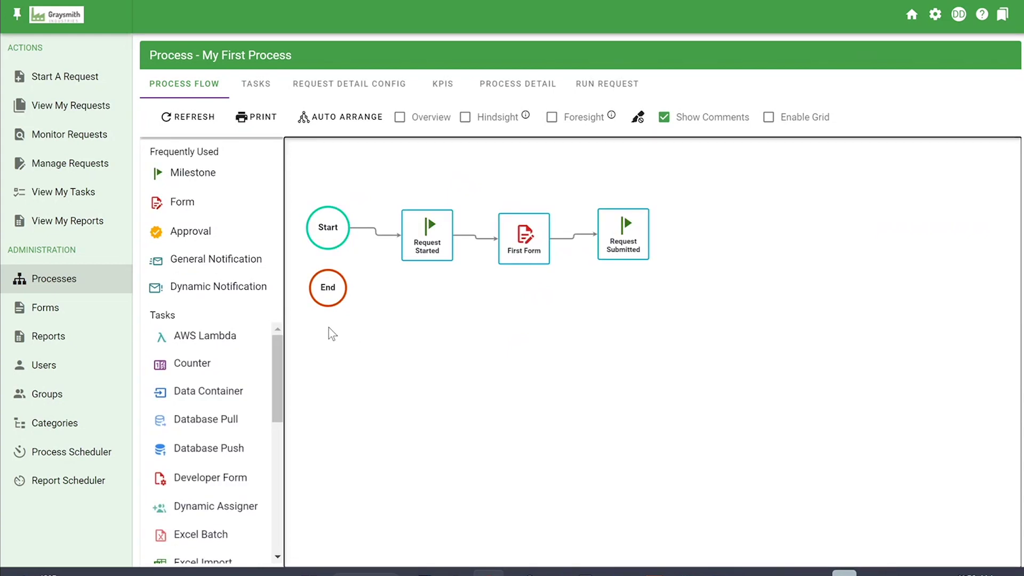
- Add an Approval task connected after Request Submitted and position it to the right of that milestone
drag(198, 236, 682, 227)
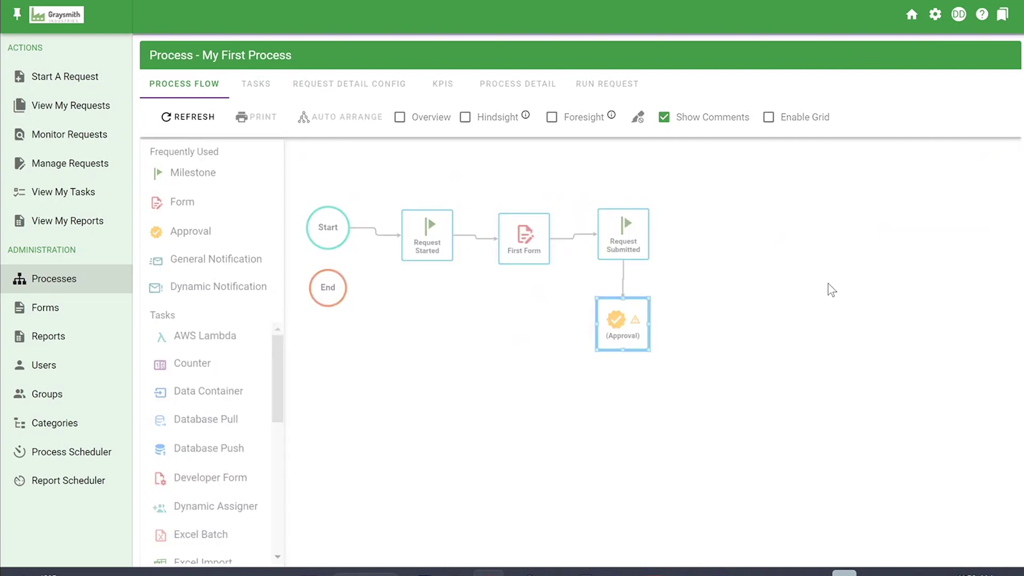
drag(631, 322, 729, 240)
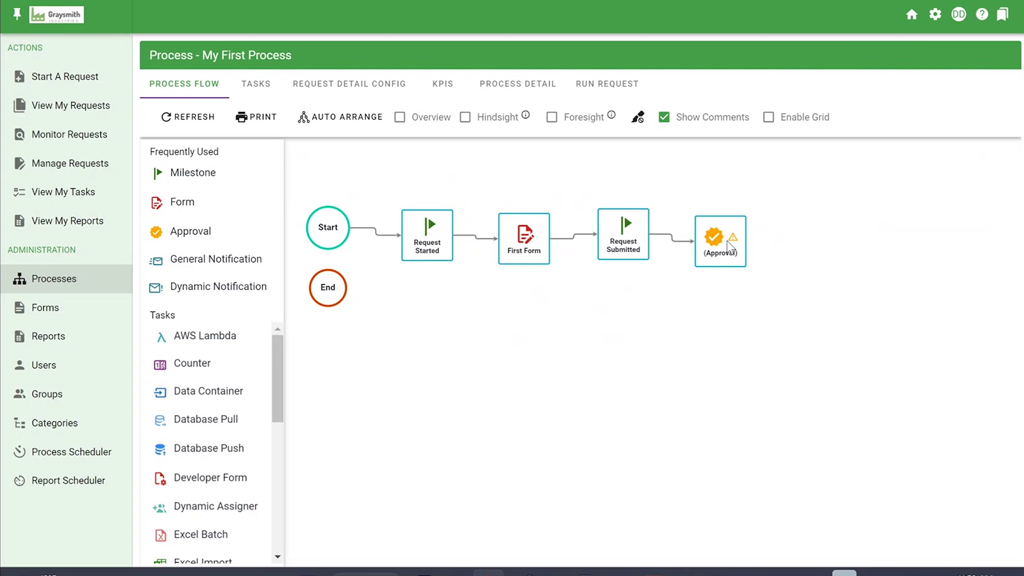
- Open the Approval task's configuration and add an approval option named "Approved"
right_click(737, 241)
mouse_move(790, 193)
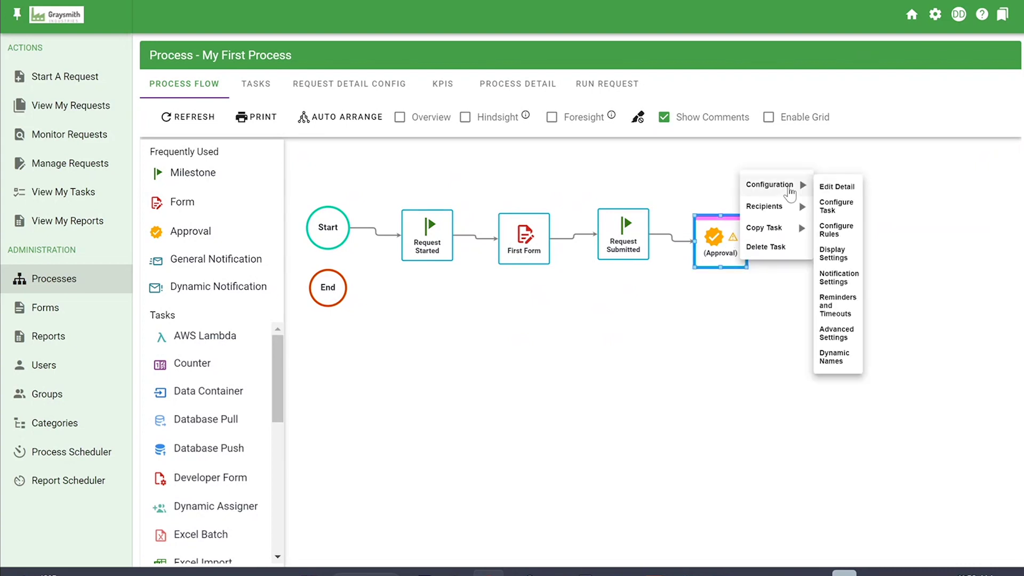
click(835, 206)
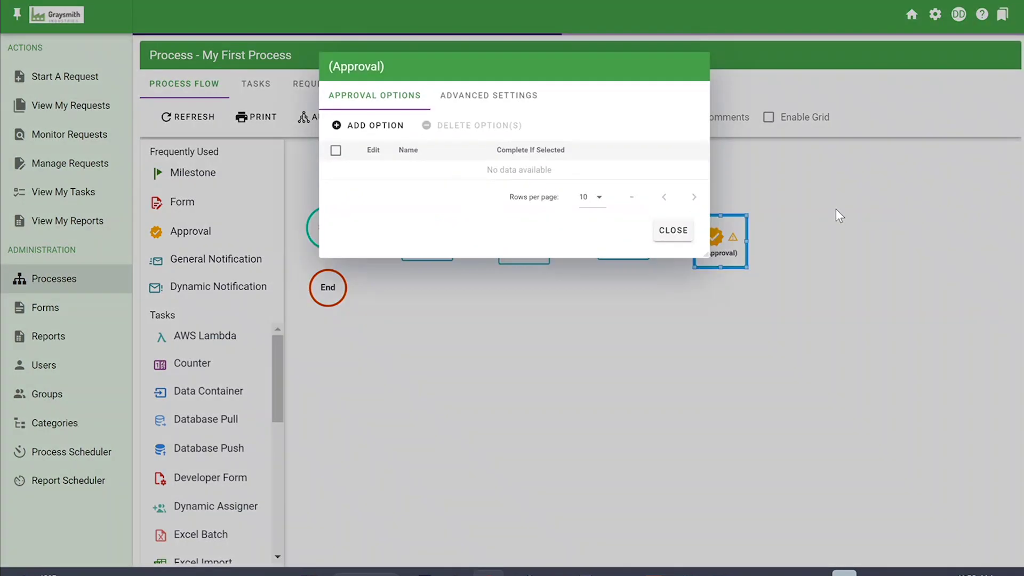
click(397, 135)
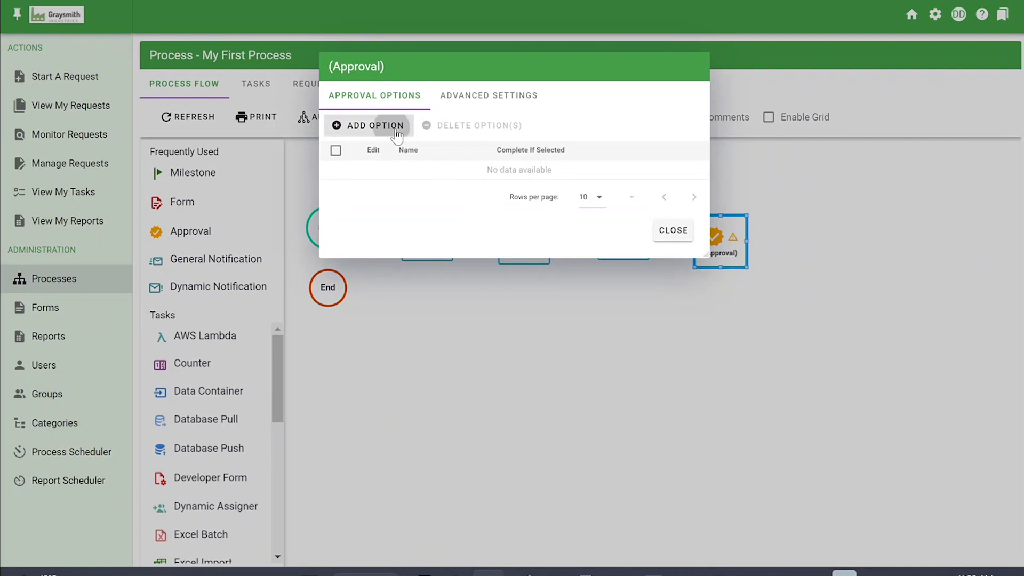
click(470, 254)
text(Approved)
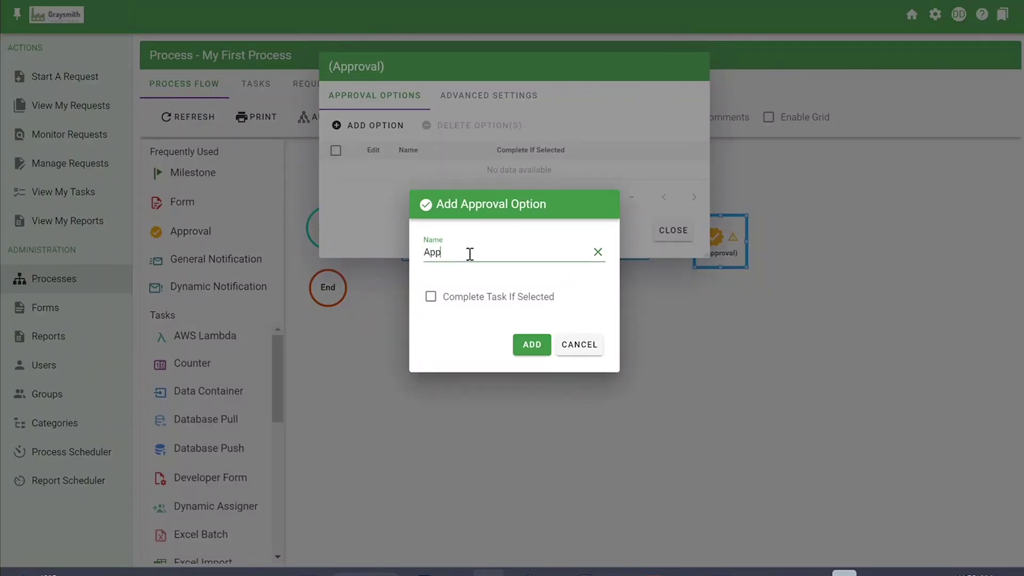
click(533, 345)
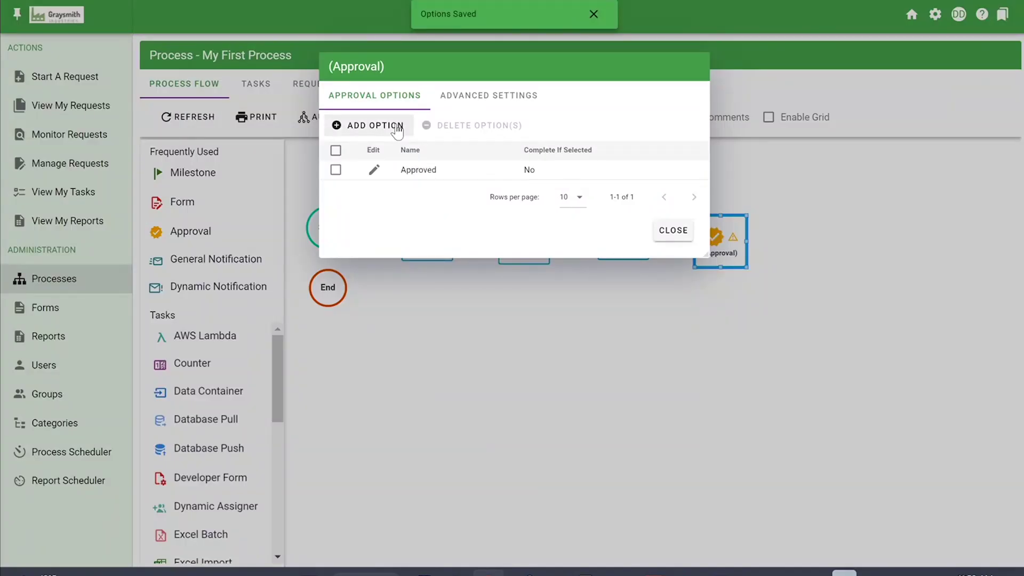
- Add a second approval option named "Denied" to the Approval task
click(396, 128)
click(441, 253)
text(Denied)
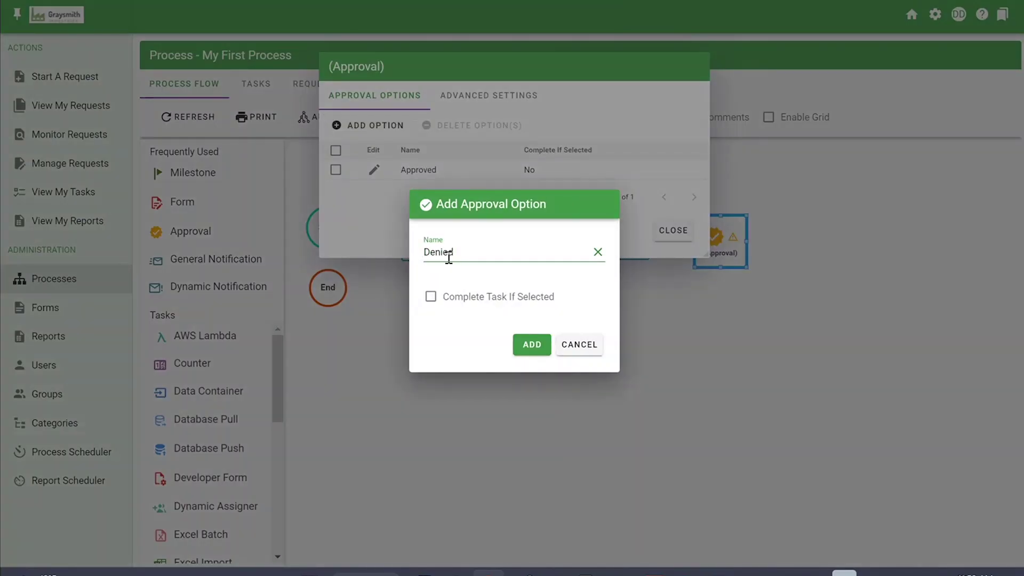
click(538, 351)
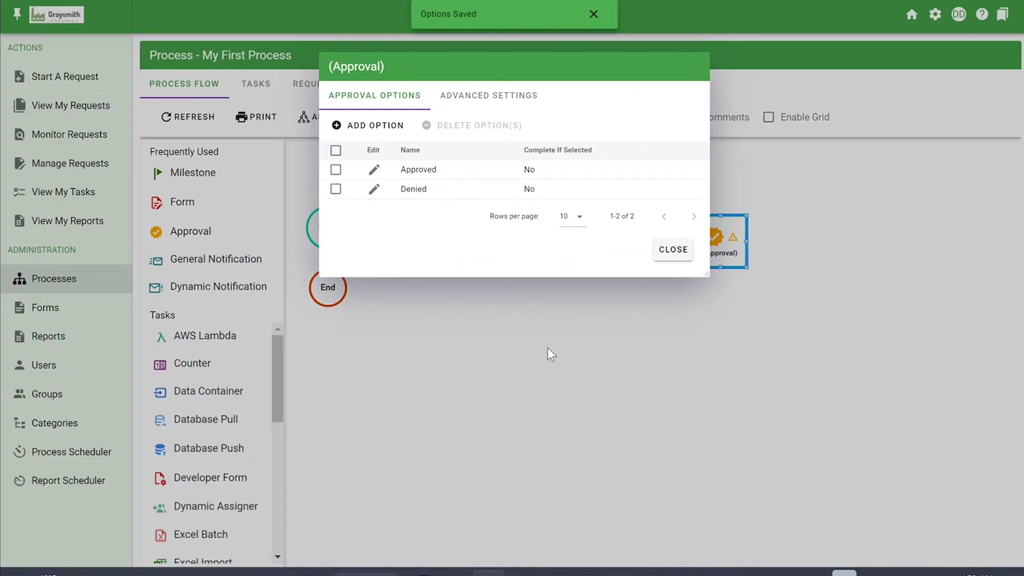
- In the Approval task's advanced settings, allow approval by email and display First Form in the approval, and save
click(489, 107)
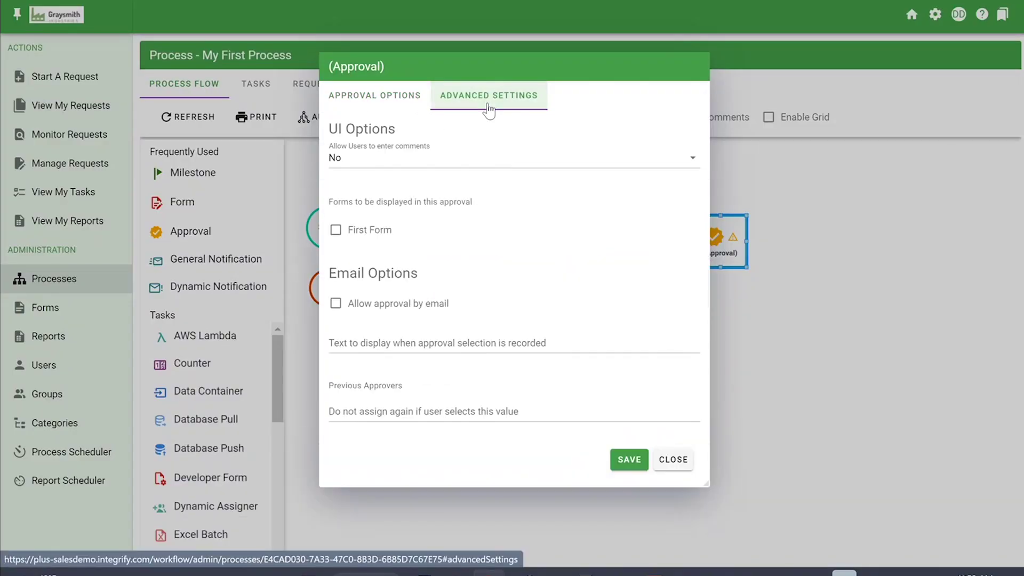
click(383, 169)
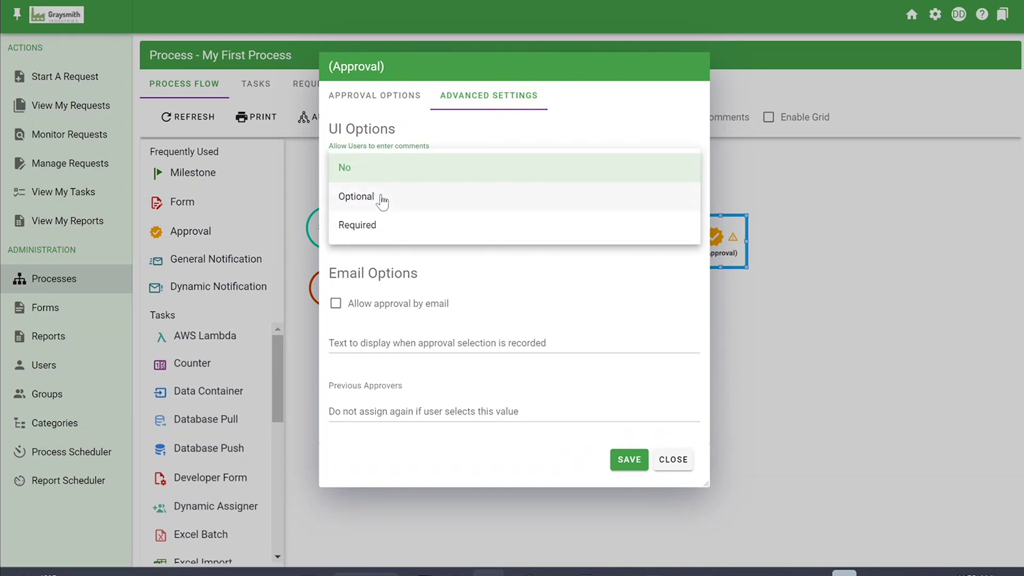
click(464, 304)
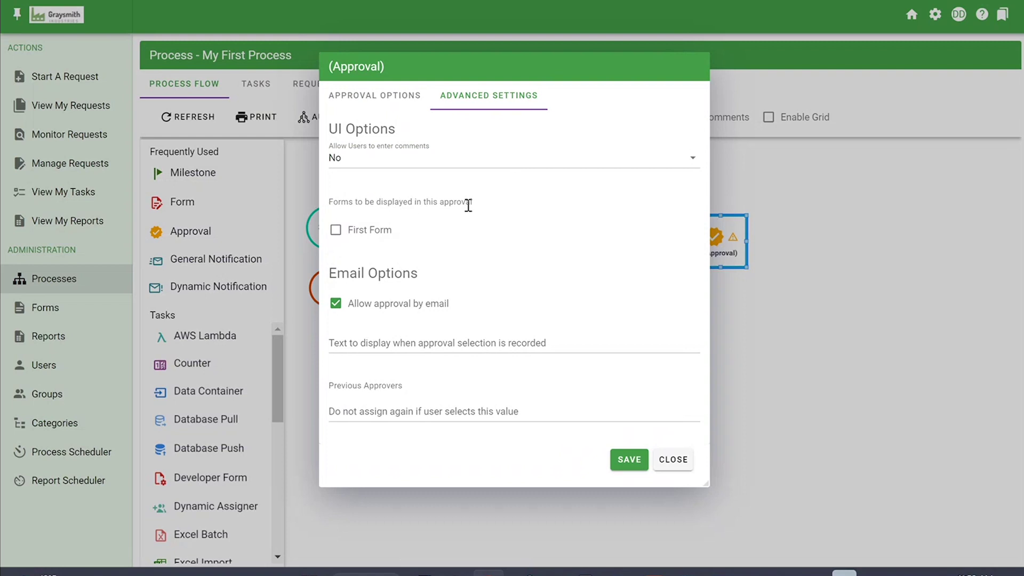
click(351, 232)
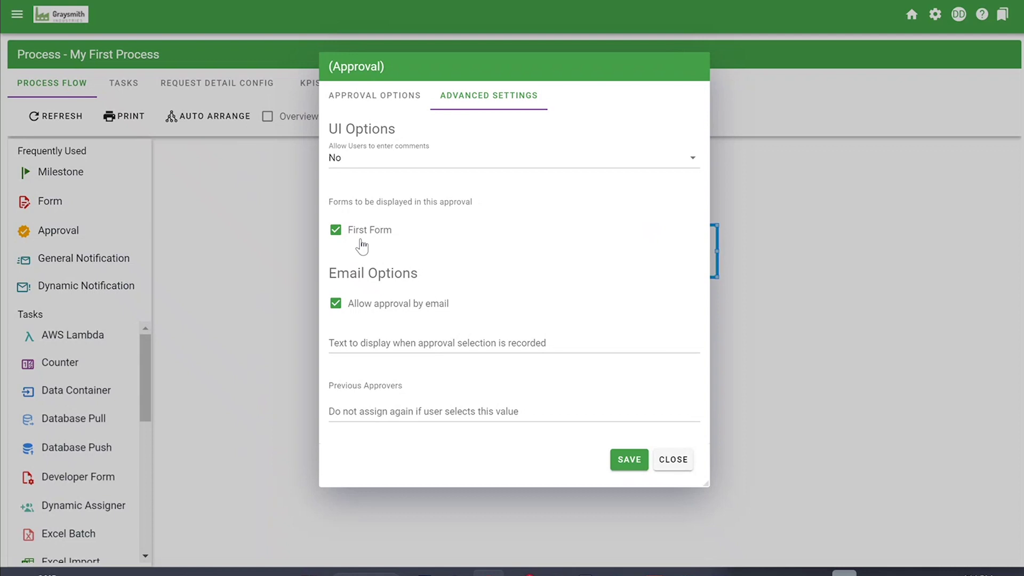
click(630, 459)
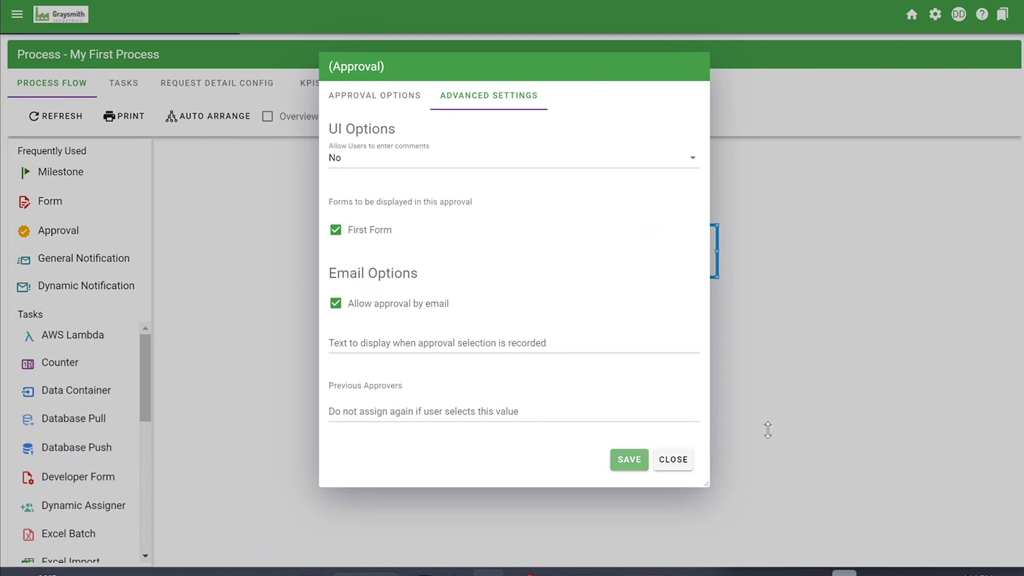
click(674, 461)
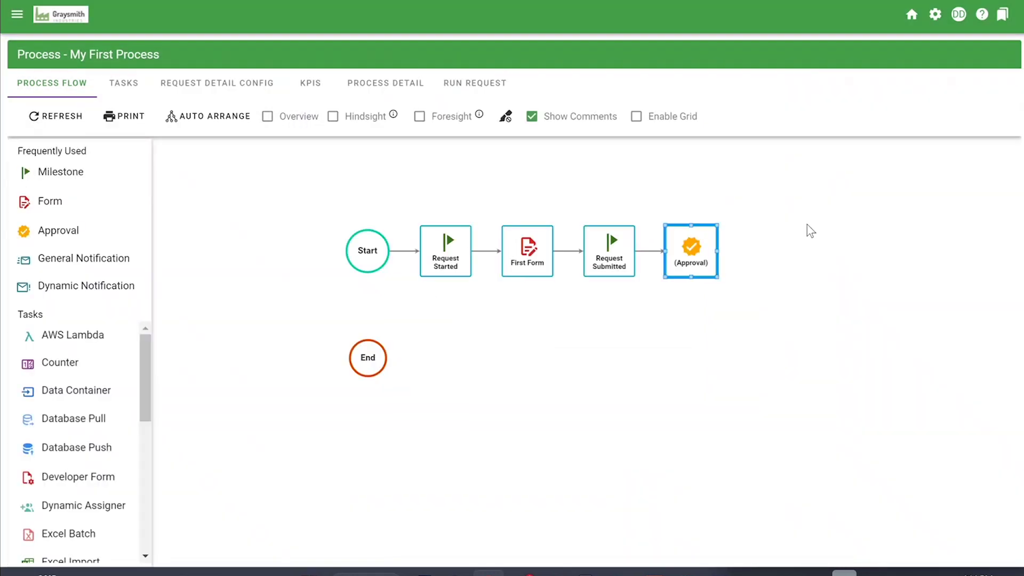
- Start a request of the process and fill in First Form with the requester's name and email, date 03/09/2023 and department Customer Service
click(511, 95)
click(981, 289)
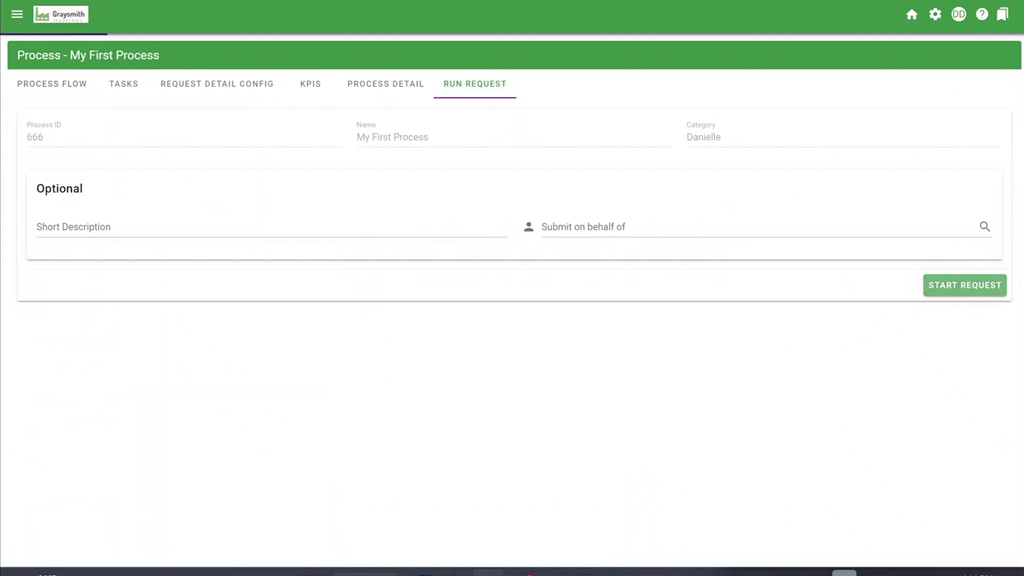
click(118, 165)
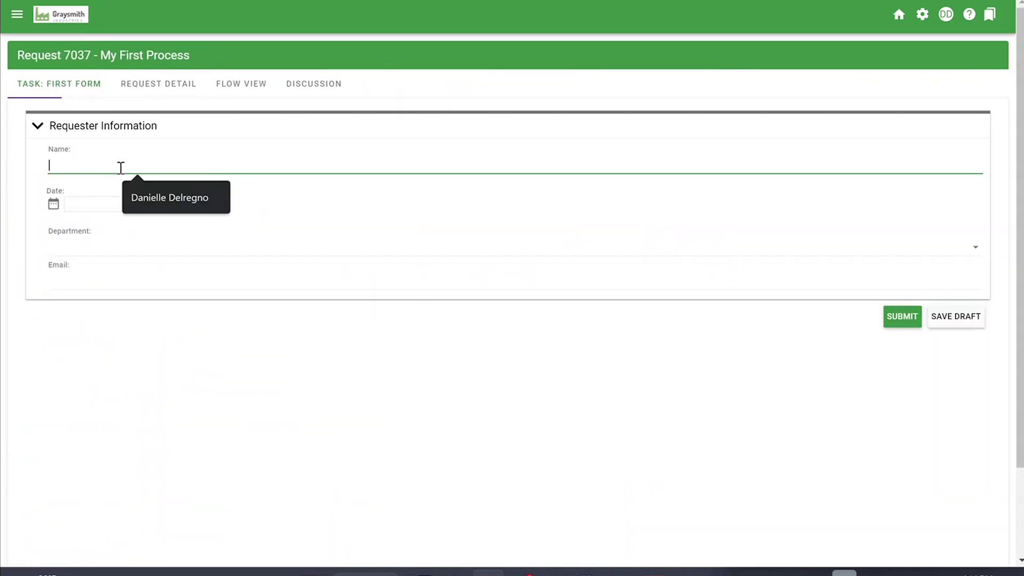
click(190, 205)
click(75, 208)
click(164, 272)
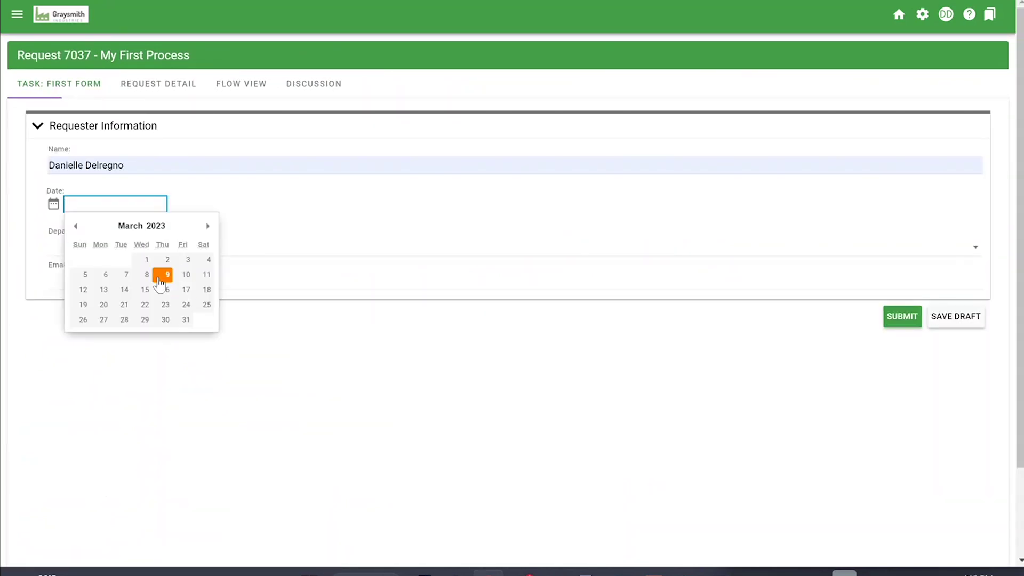
click(111, 251)
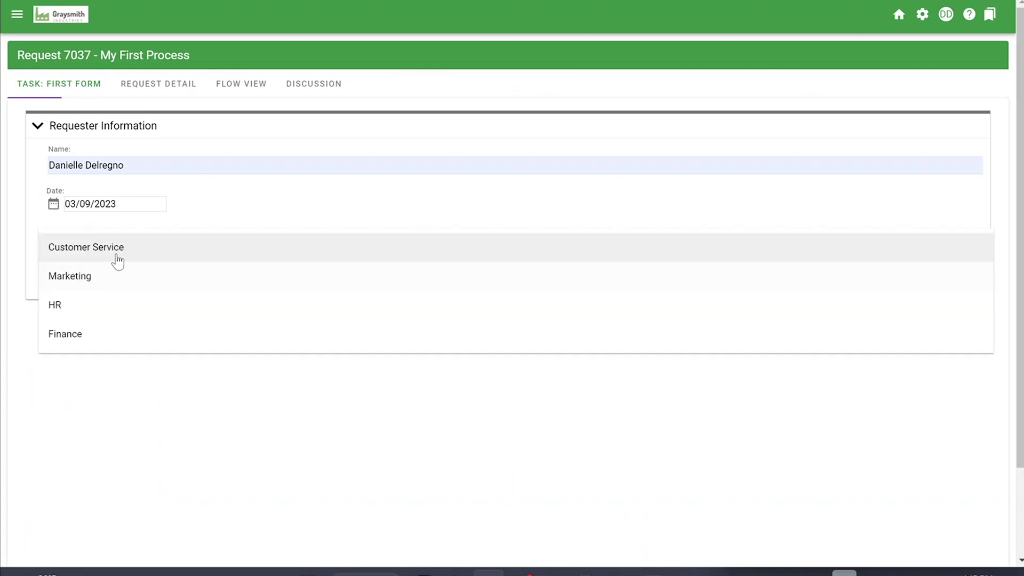
click(116, 255)
click(124, 288)
click(151, 314)
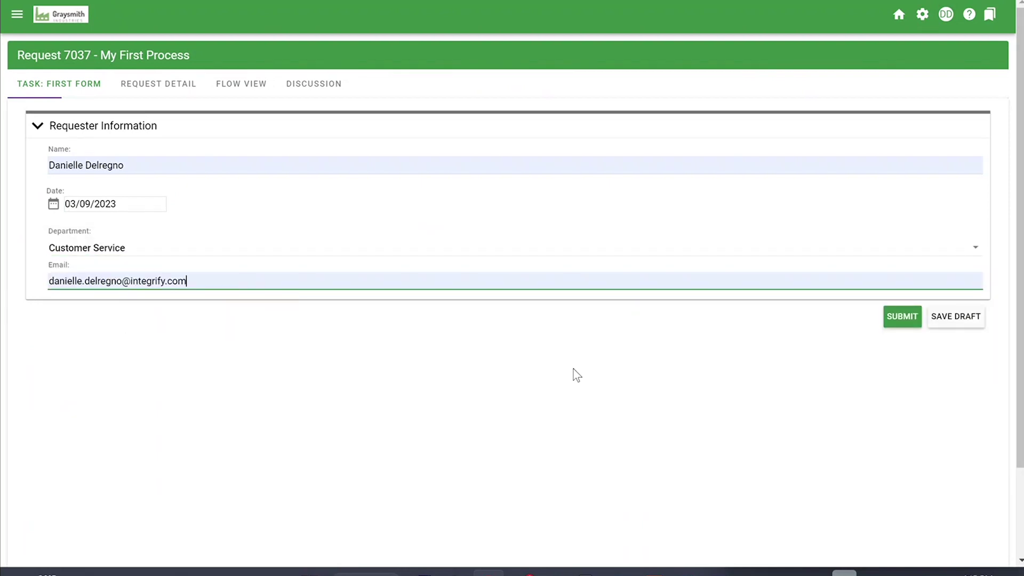
- Submit the completed form and review the linked First Form from the approval task
click(895, 323)
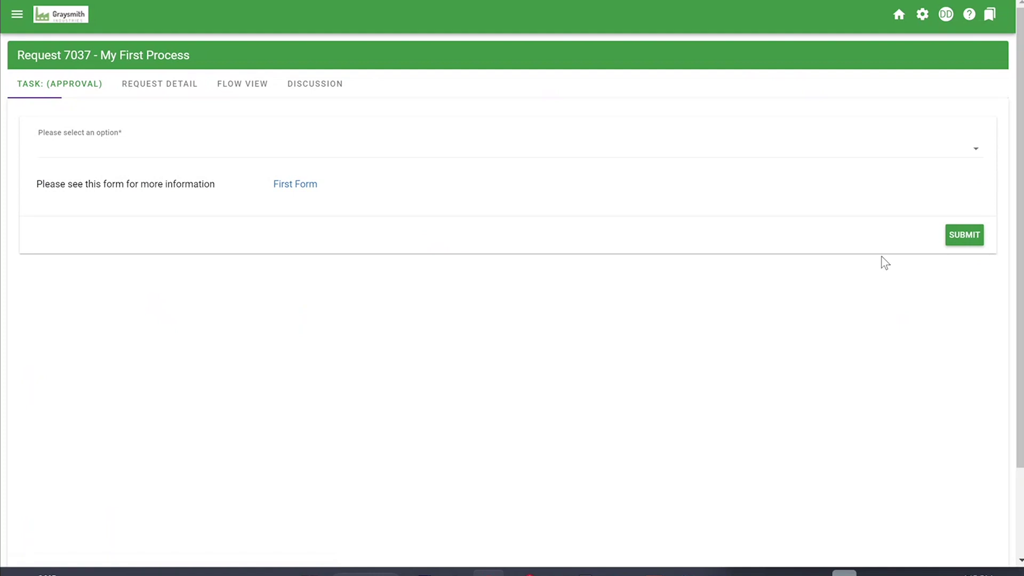
click(294, 187)
scroll(360, 259, down, 2)
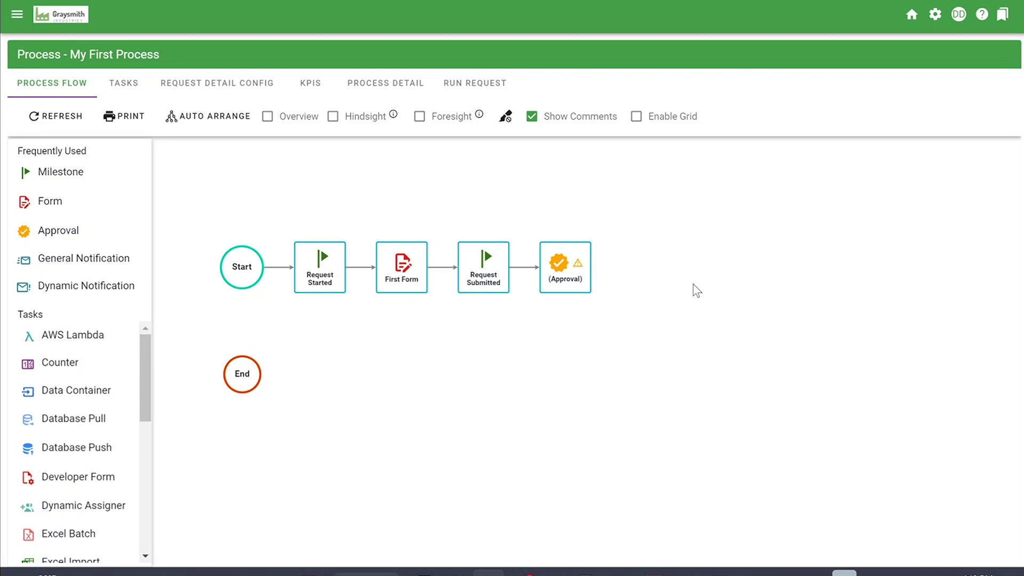
- Add the first listed user account as a recipient of the Approval task
right_click(573, 272)
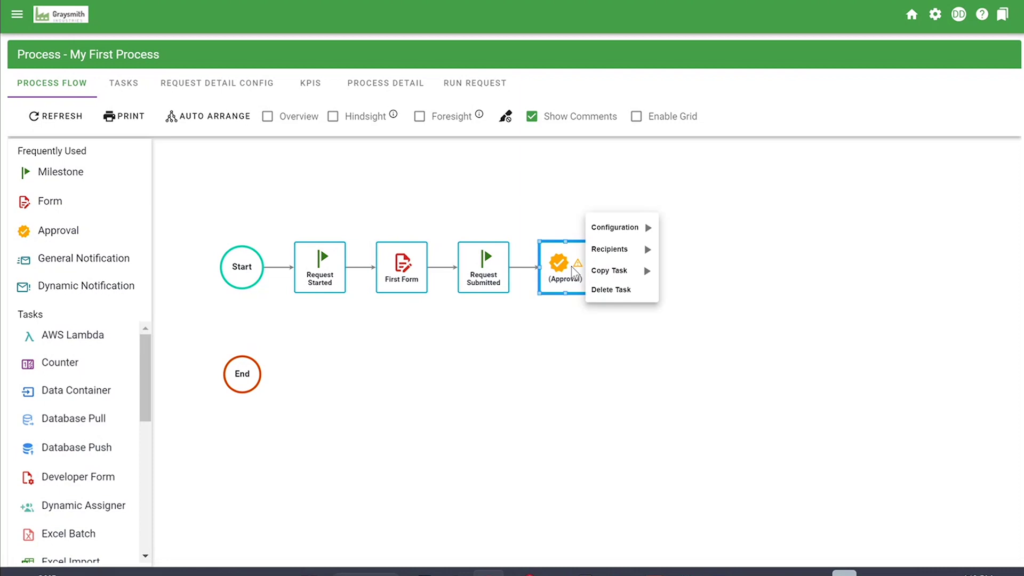
mouse_move(618, 249)
click(683, 248)
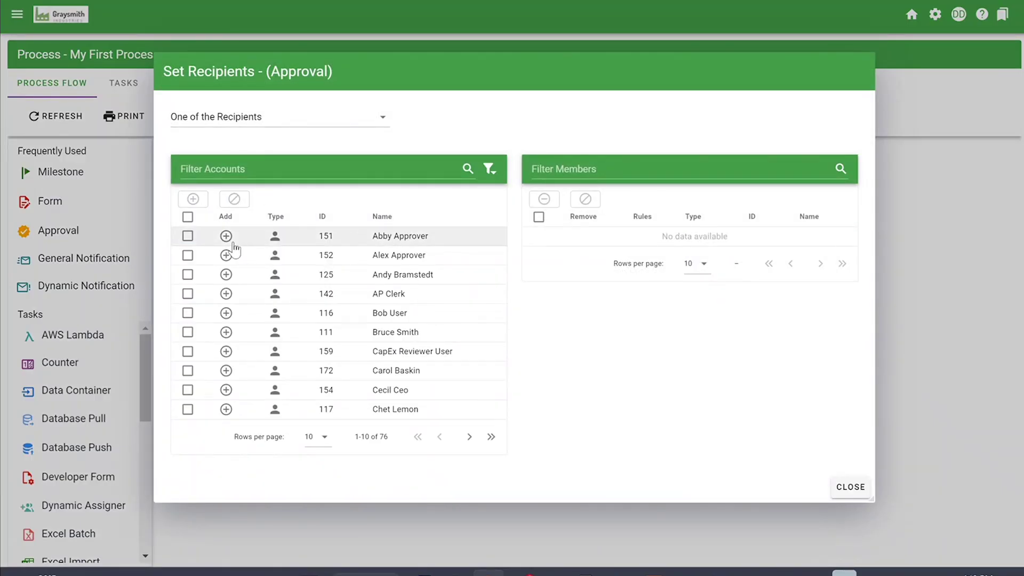
click(233, 241)
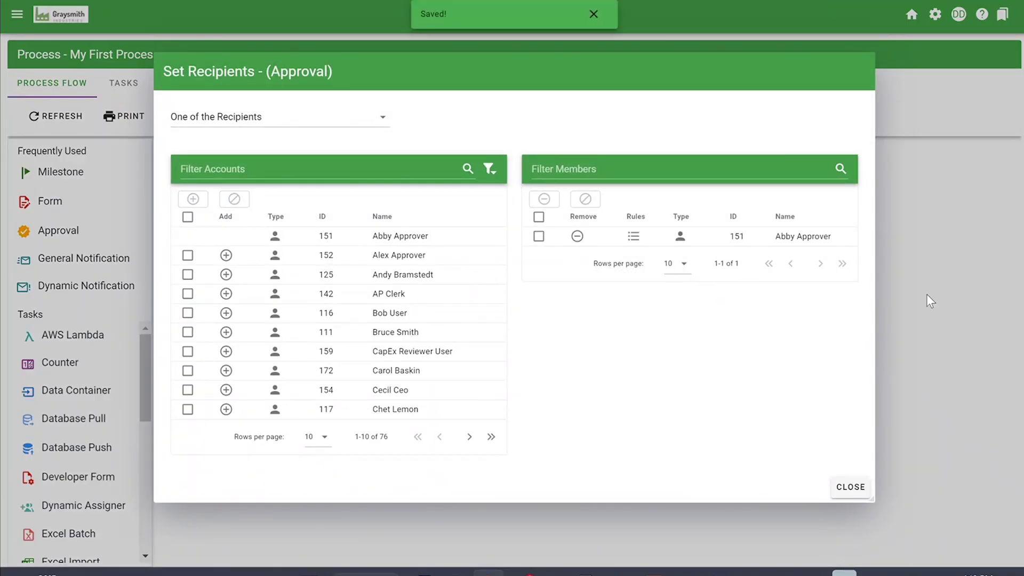
click(850, 487)
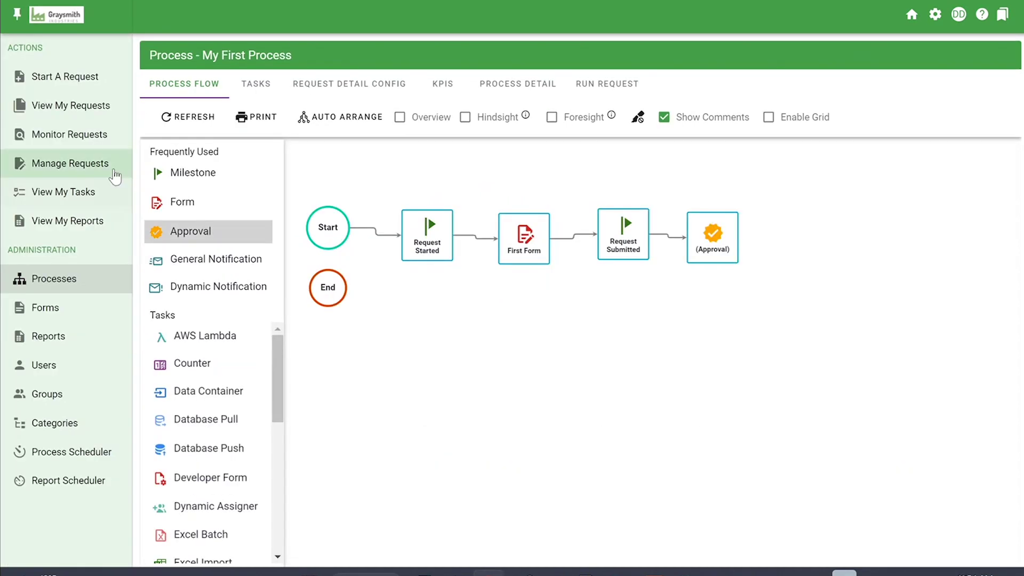
- Add a milestone connected after the Approval task and name it "Request Approved"
drag(203, 173, 728, 246)
text(Approved)
key(BackSpace)
key(BackSpace)
key(BackSpace)
key(BackSpace)
key(BackSpace)
key(BackSpace)
key(BackSpace)
key(BackSpace)
text(Request Approved)
key(Return)
- Add a second milestone named "Request Denied" after the Approval task and position it to the upper right of that task
drag(186, 173, 713, 237)
text(Request Denied)
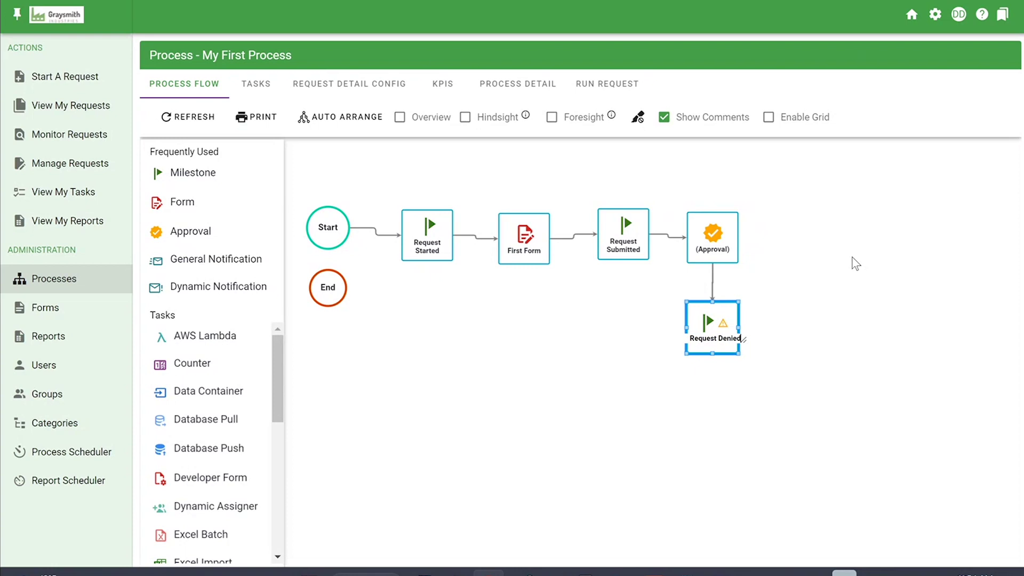
key(Return)
drag(720, 341, 840, 224)
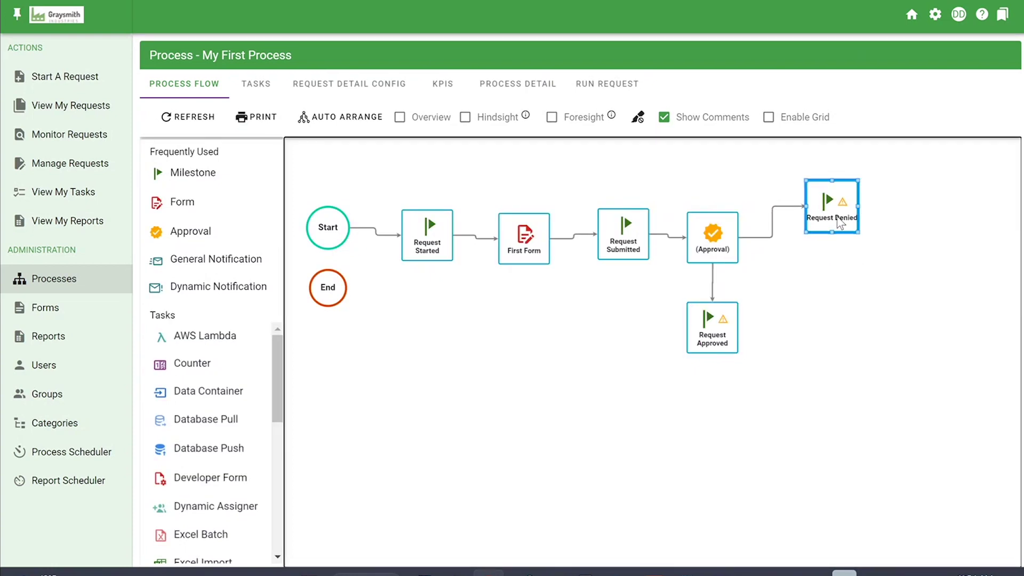
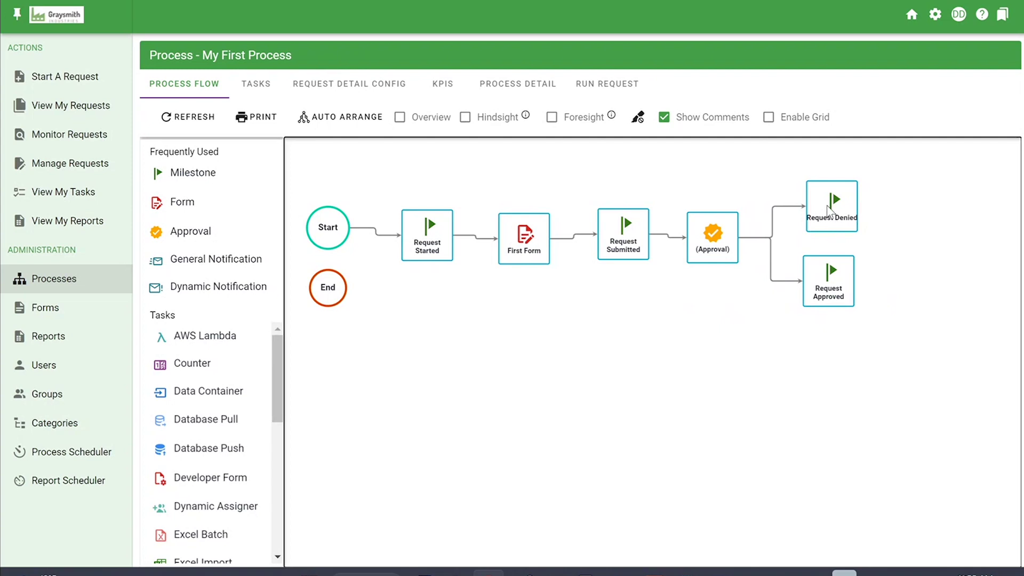
- Add a rule to the Request Denied milestone with source Data, task (Approval), field Approval Choice, operator Is and value Denied
click(828, 210)
mouse_move(883, 166)
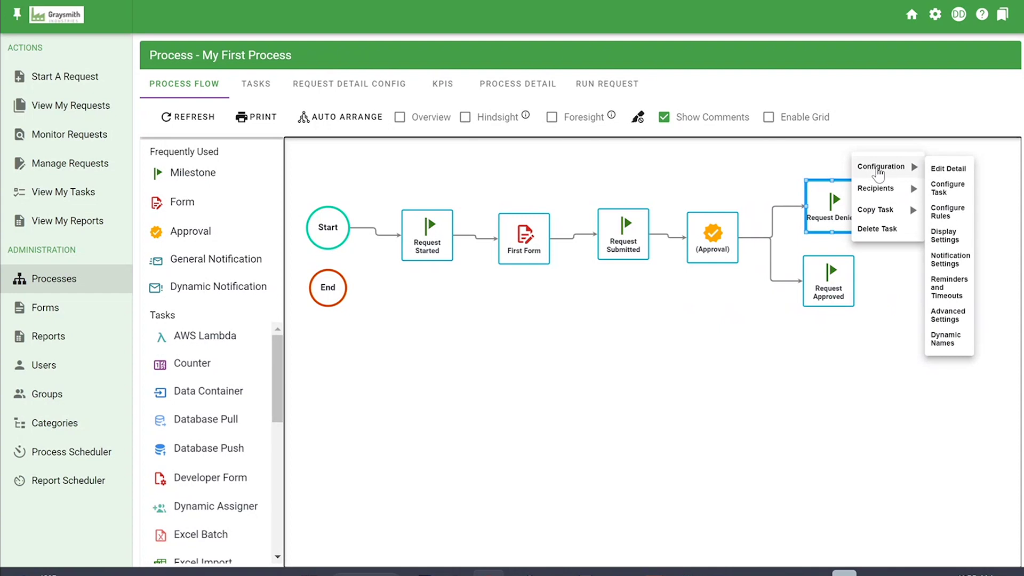
click(948, 211)
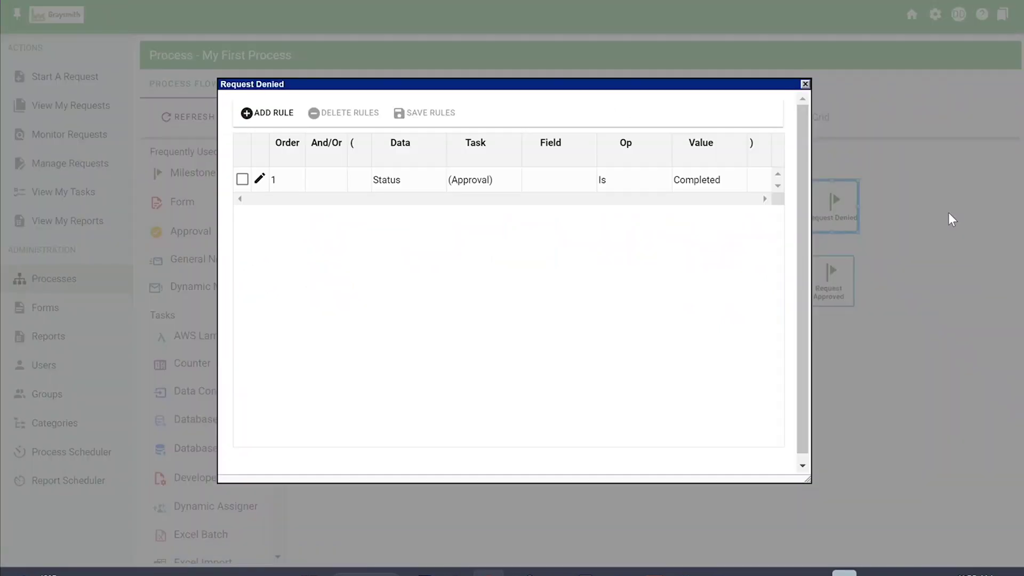
click(280, 113)
click(332, 176)
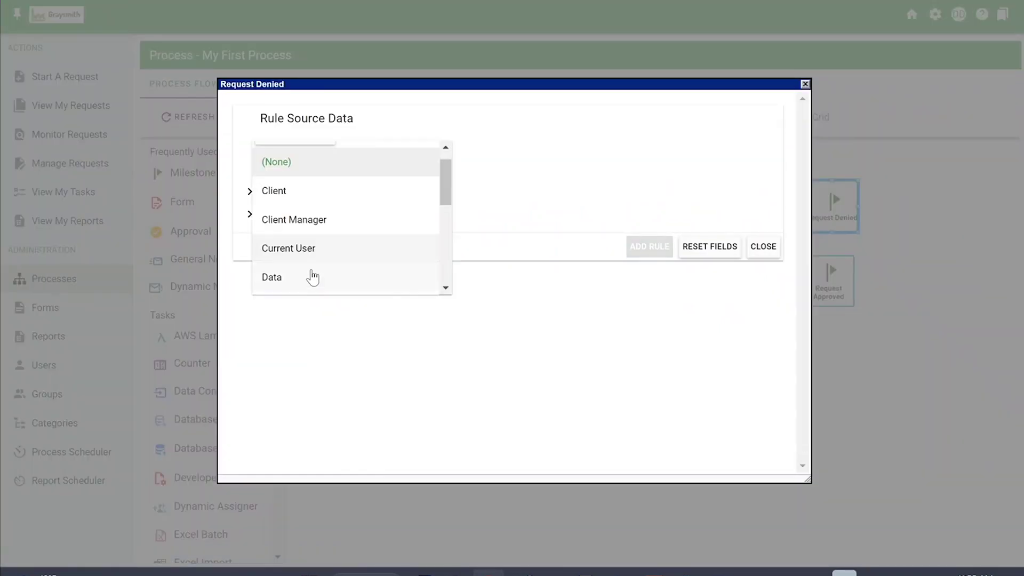
click(313, 277)
click(318, 203)
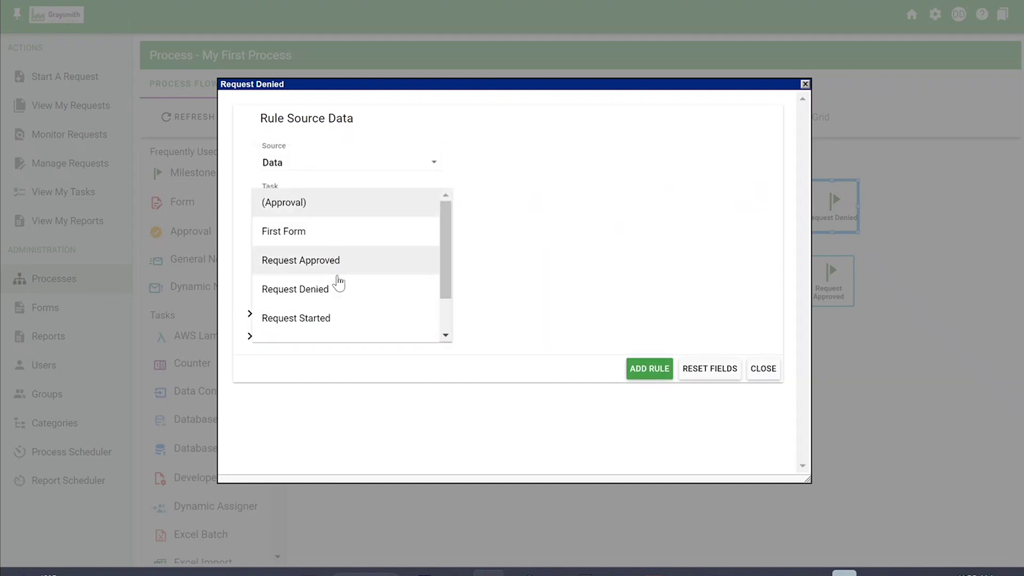
click(327, 207)
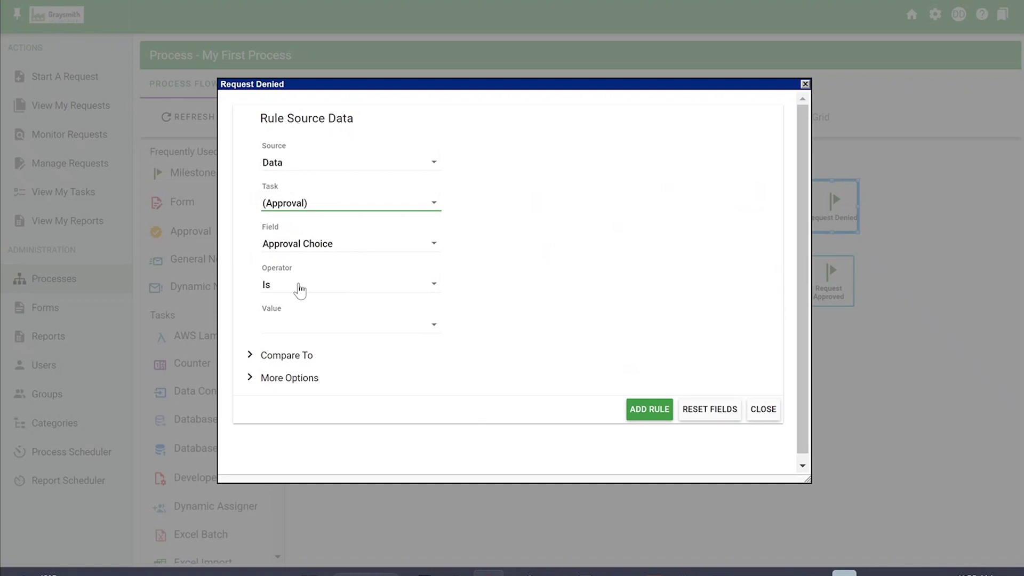
click(293, 326)
click(300, 352)
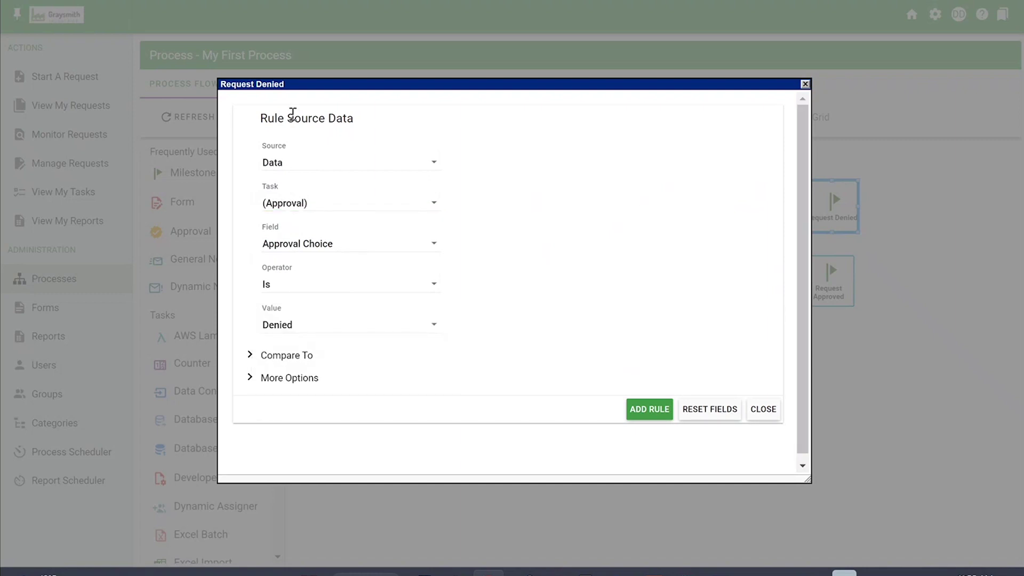
drag(427, 89, 246, 27)
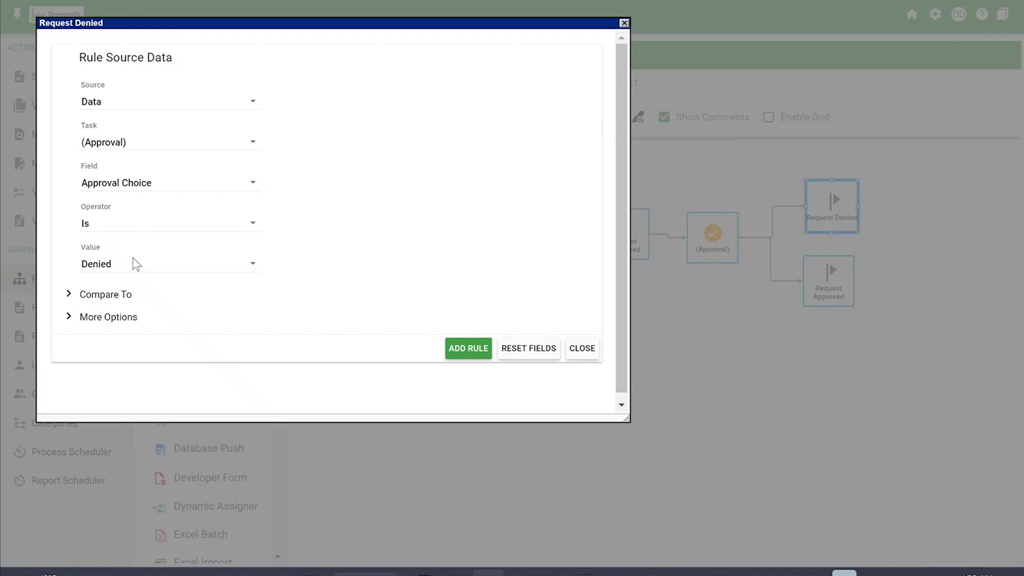
click(468, 349)
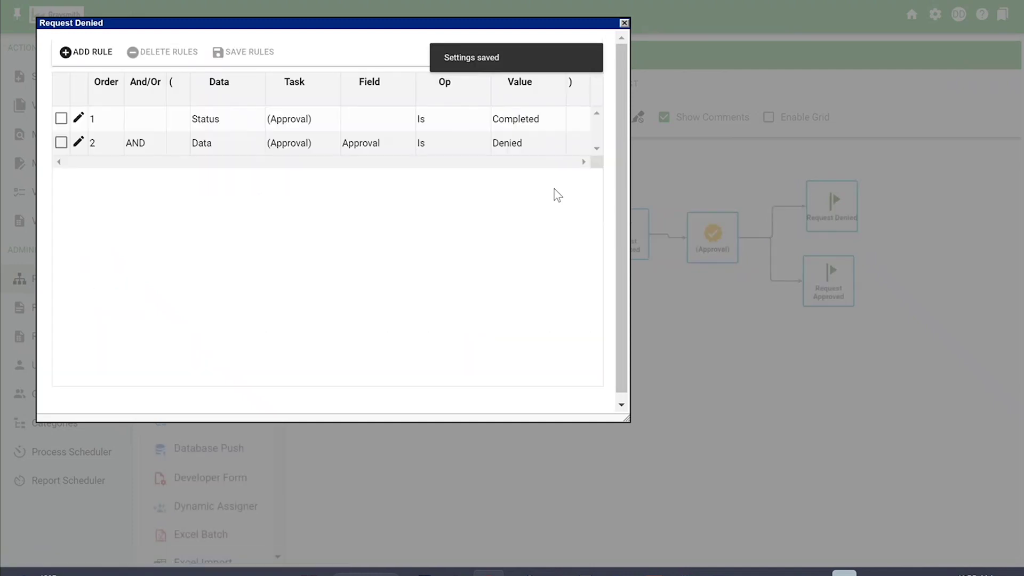
- Add a rule to the Request Approved milestone with source Data, task (Approval), field Approval Choice, operator Is and value Approved
click(624, 22)
right_click(843, 280)
mouse_move(860, 258)
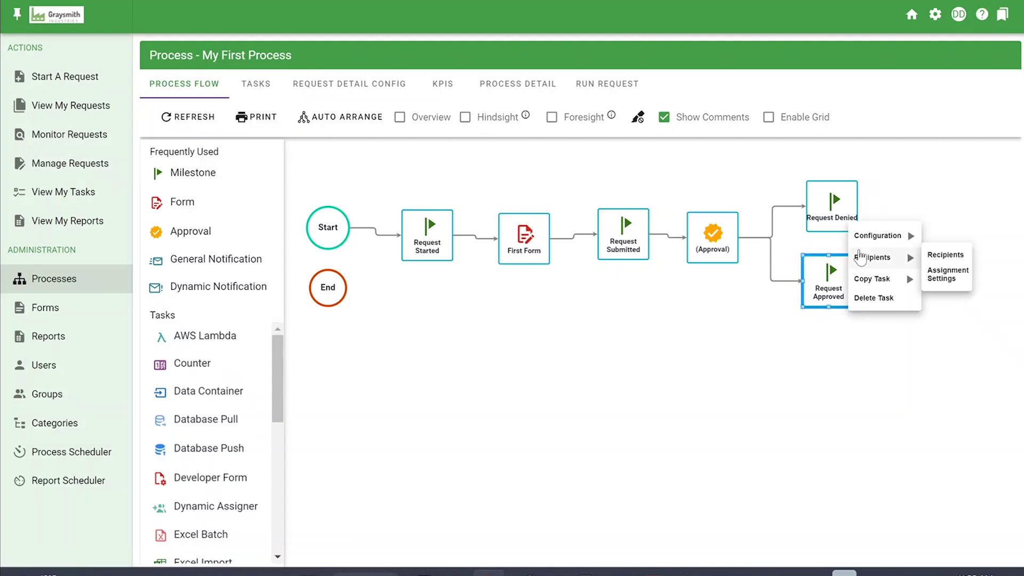
mouse_move(905, 236)
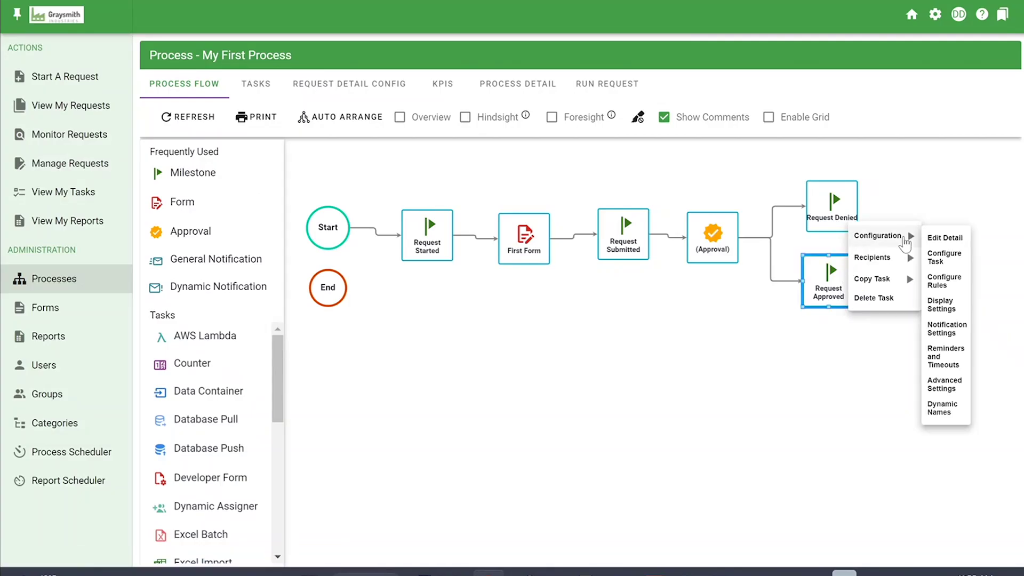
click(954, 283)
click(248, 113)
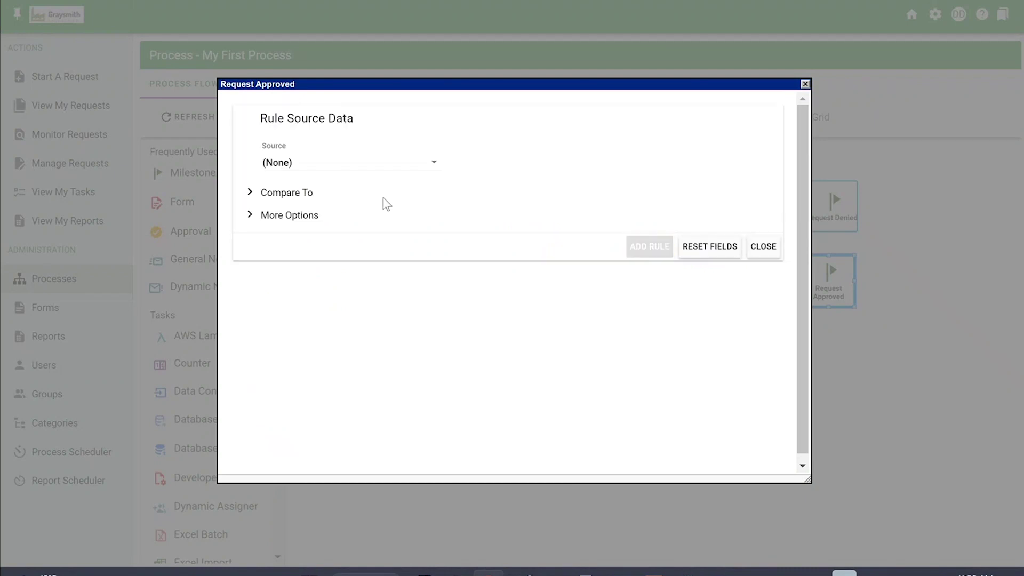
click(364, 174)
click(327, 289)
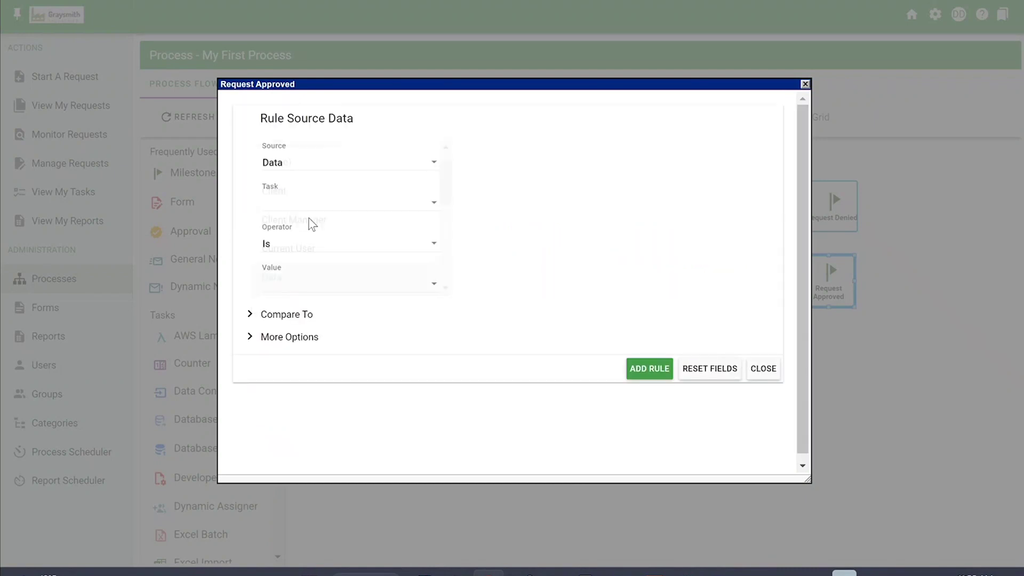
click(305, 205)
click(304, 221)
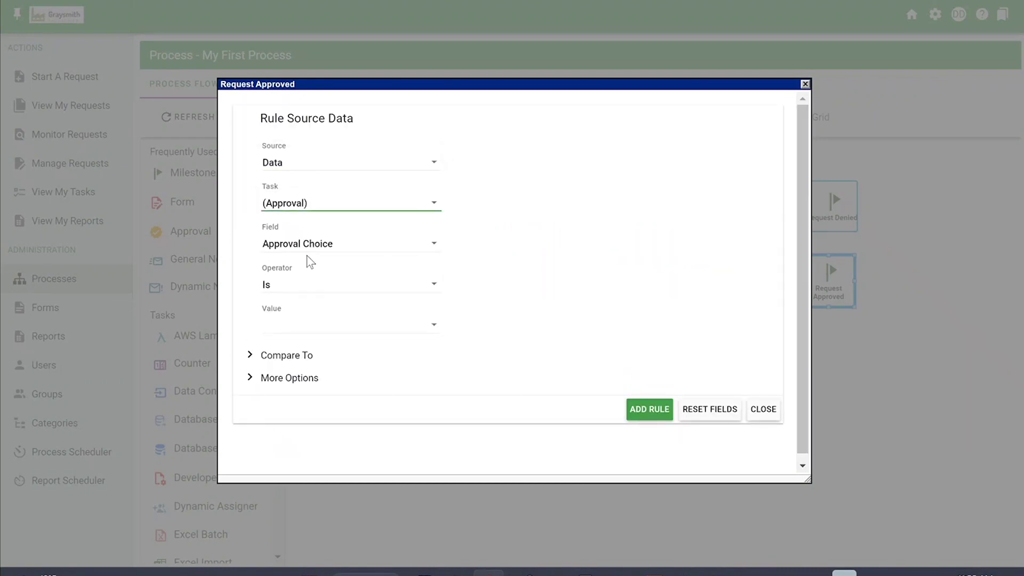
click(299, 323)
click(300, 332)
click(648, 410)
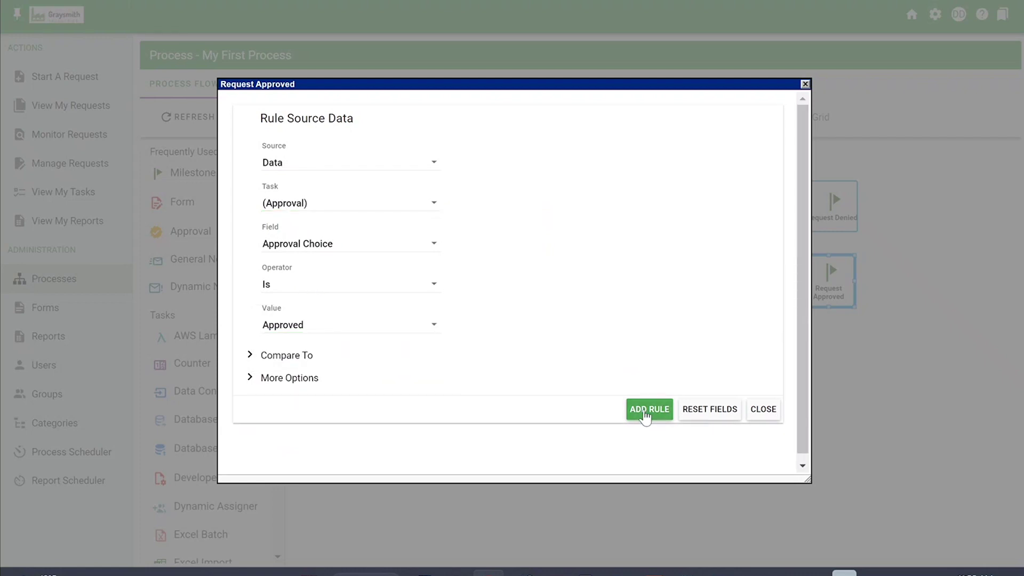
click(803, 84)
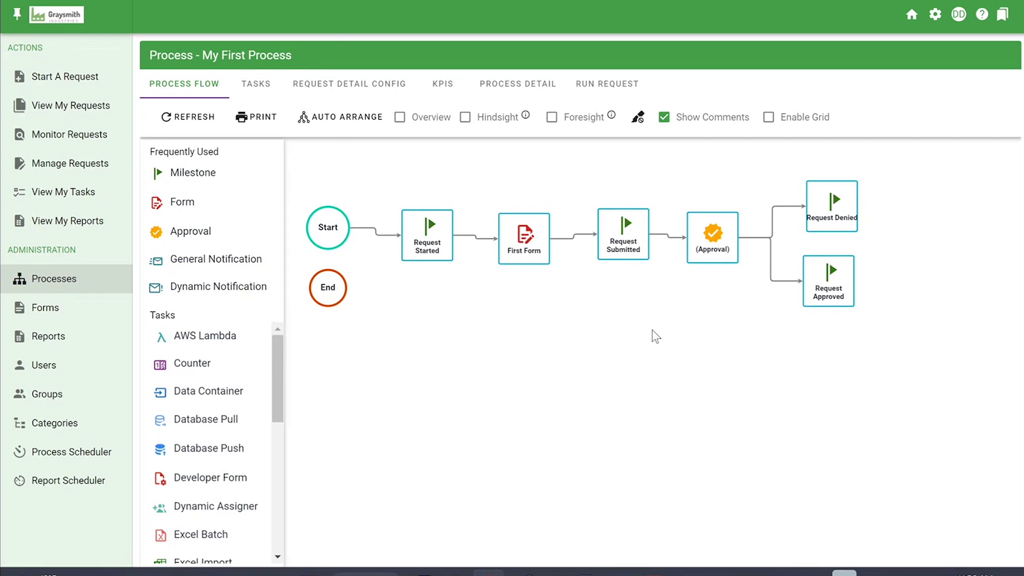
- Auto-arrange the process as a horizontal tree flow and accept the new flow
click(338, 118)
click(337, 149)
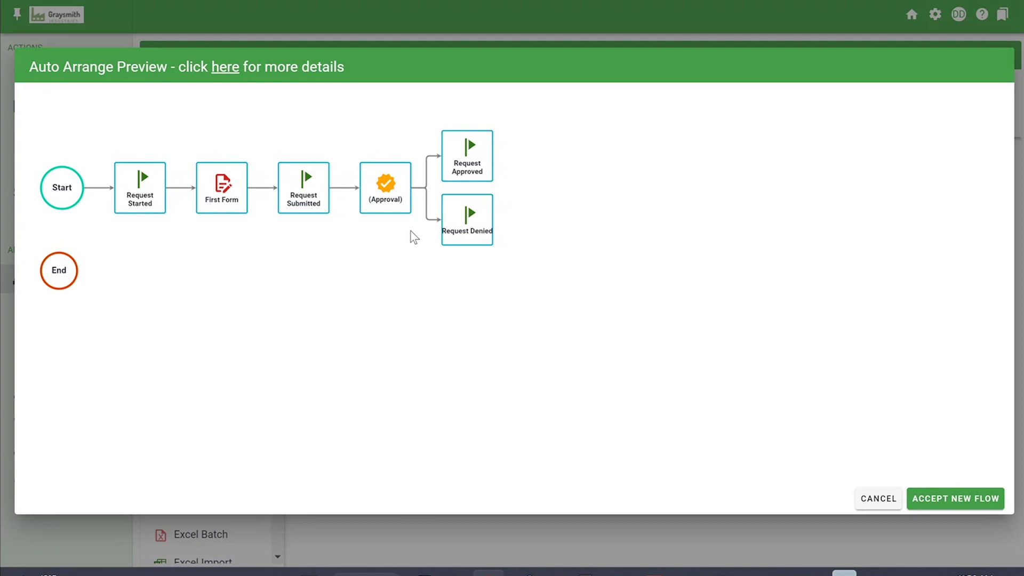
click(935, 498)
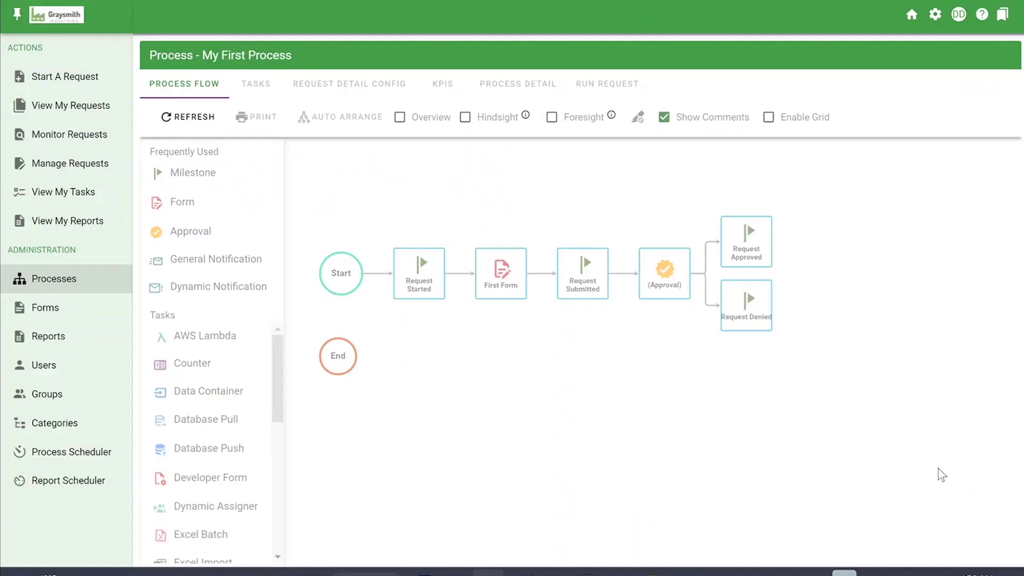
- Preview the vertical tree flow arrangement of the process without applying it
click(323, 120)
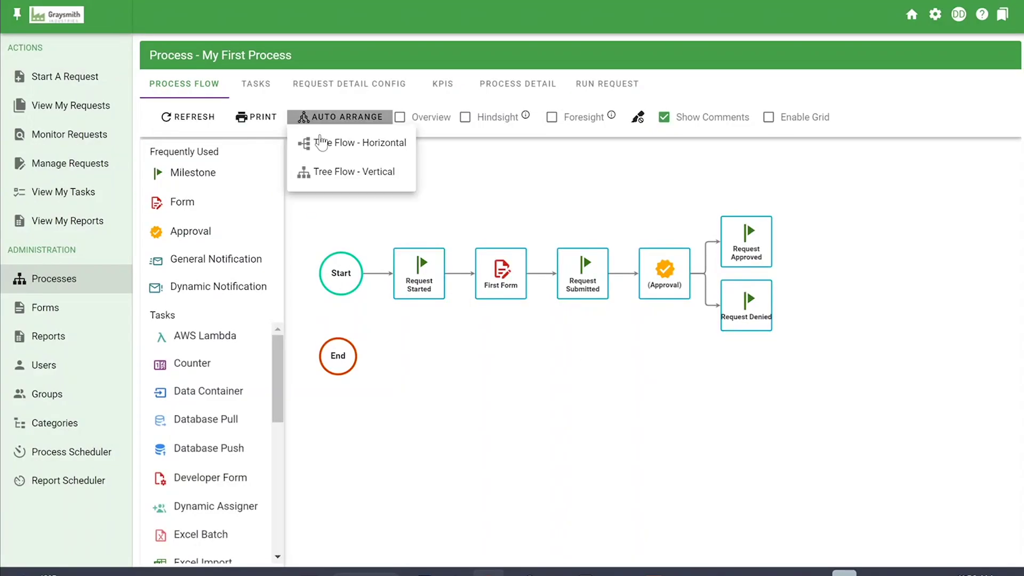
click(316, 171)
scroll(295, 425, down, 3)
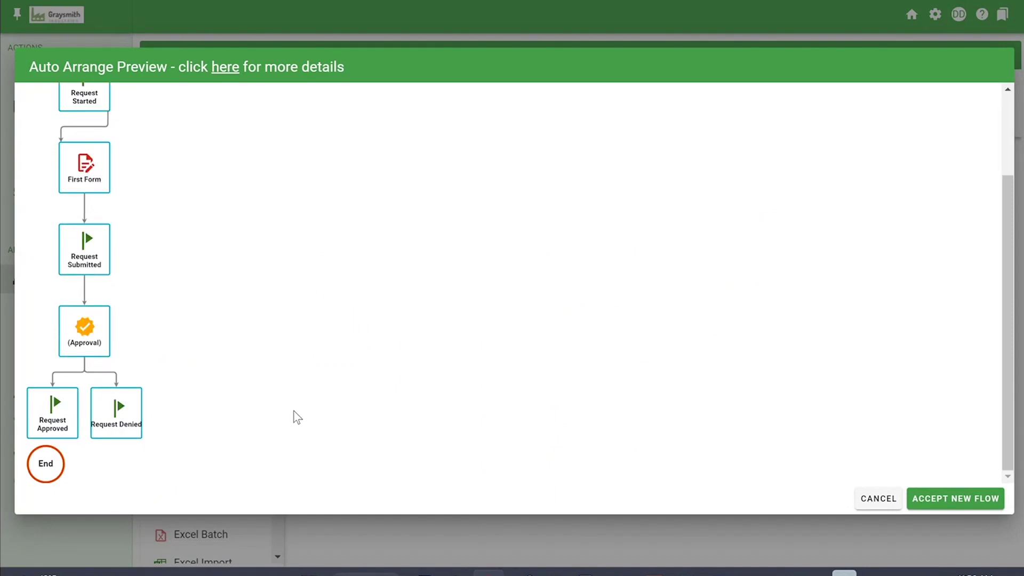
click(898, 499)
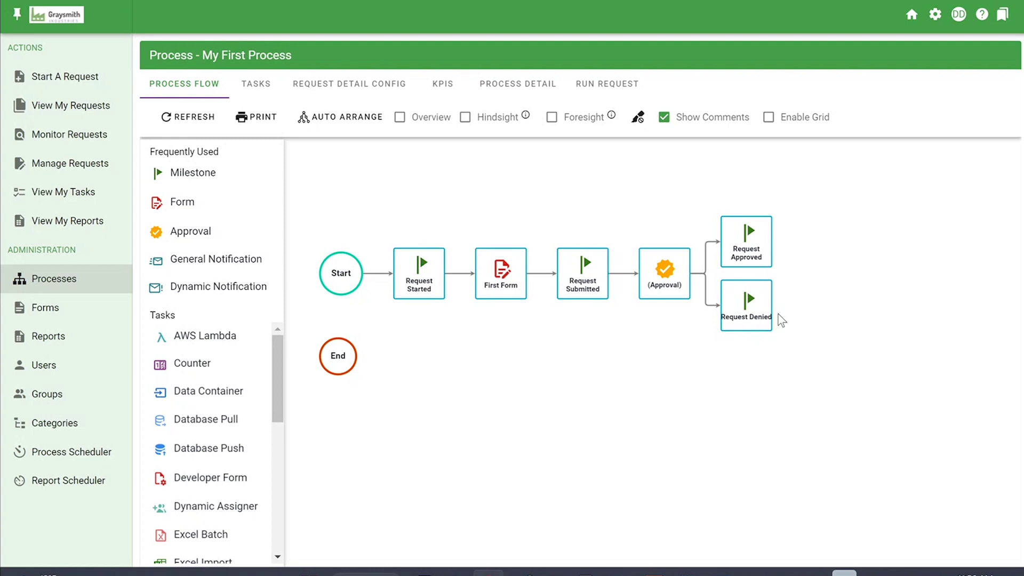
- Place a General Notification task beside each of the two final milestones and name the upper one "Request Approved Notification"
drag(213, 259, 833, 240)
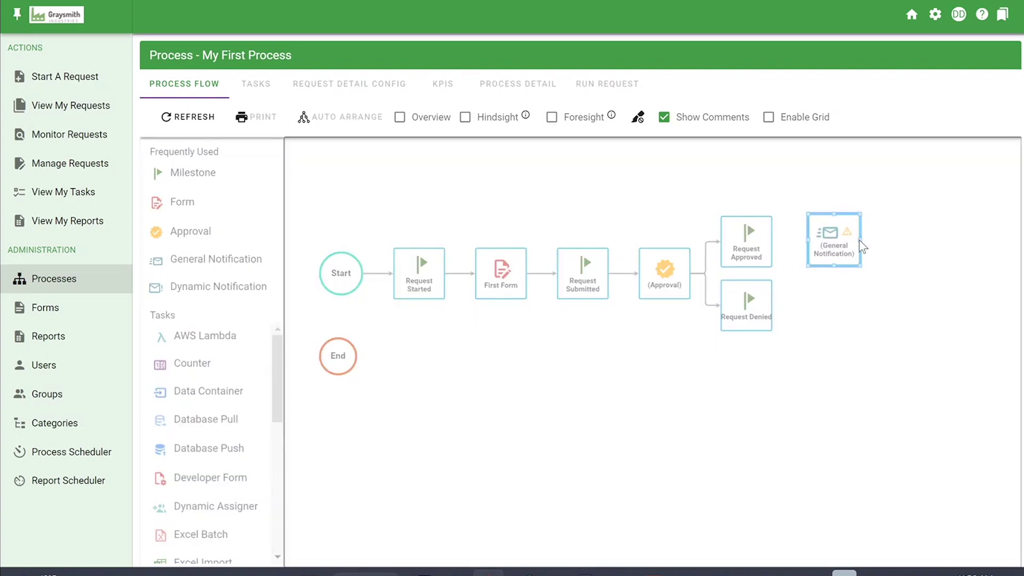
drag(251, 258, 833, 306)
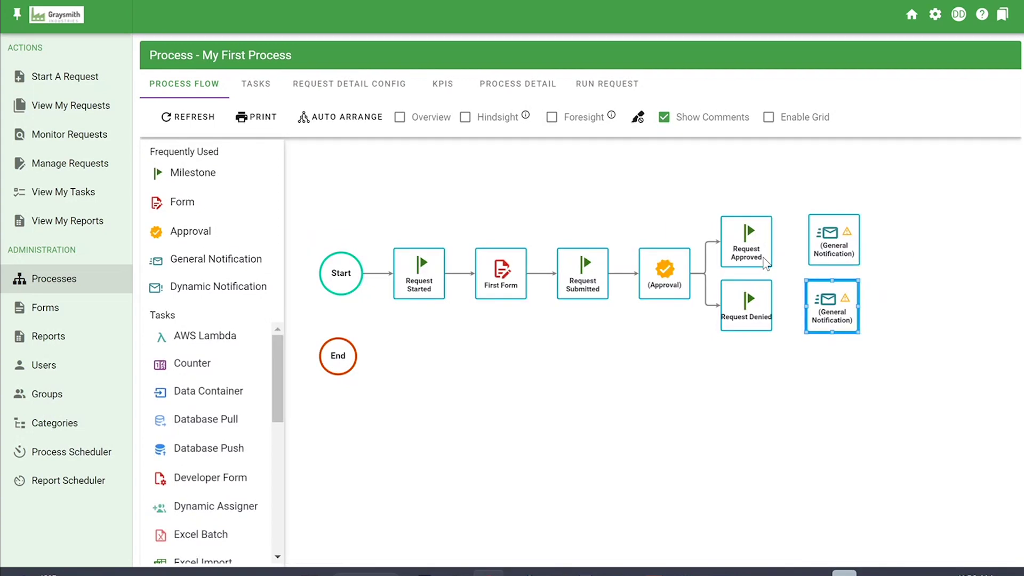
double_click(828, 249)
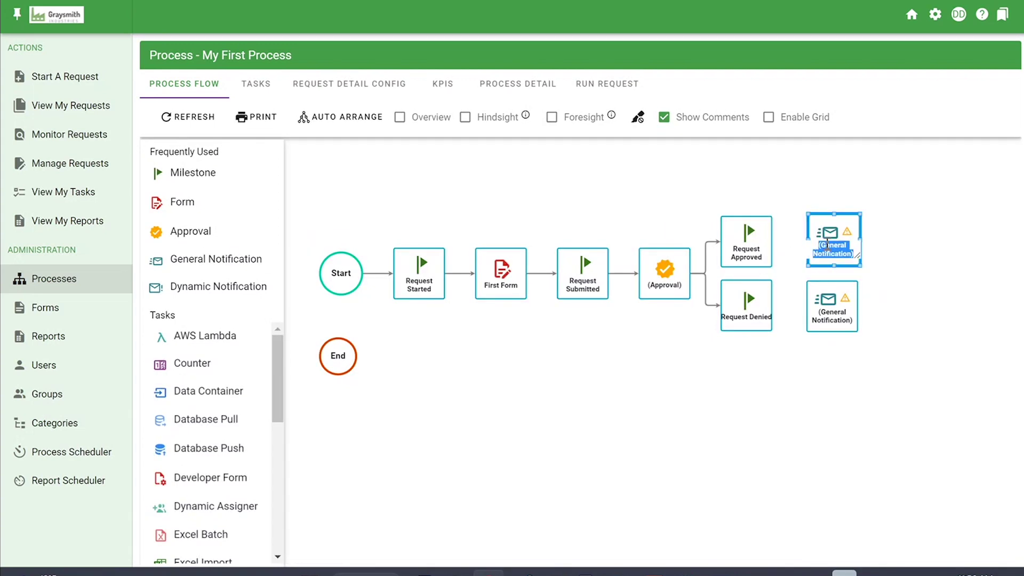
text(Request Approved No)
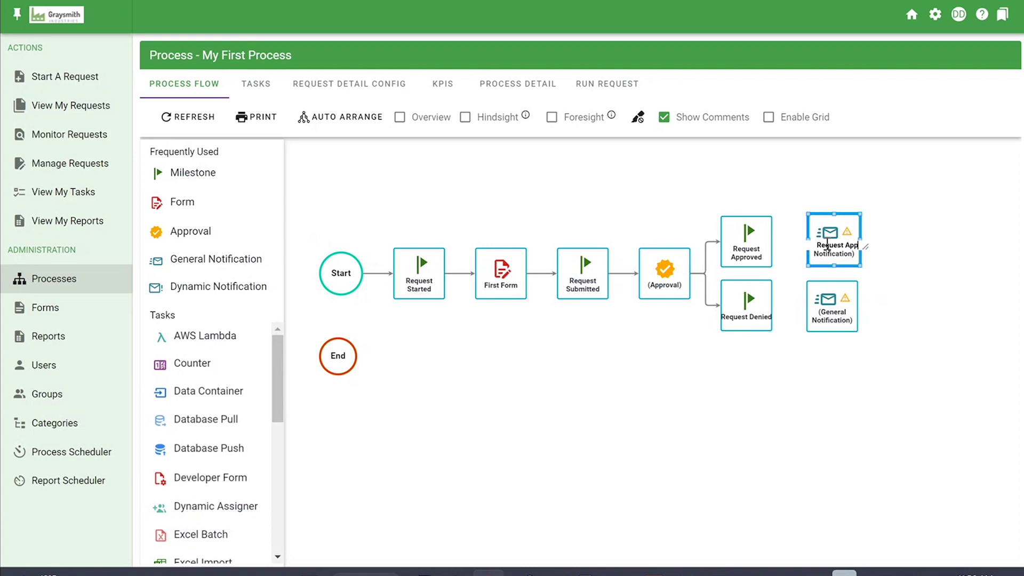
text(tification)
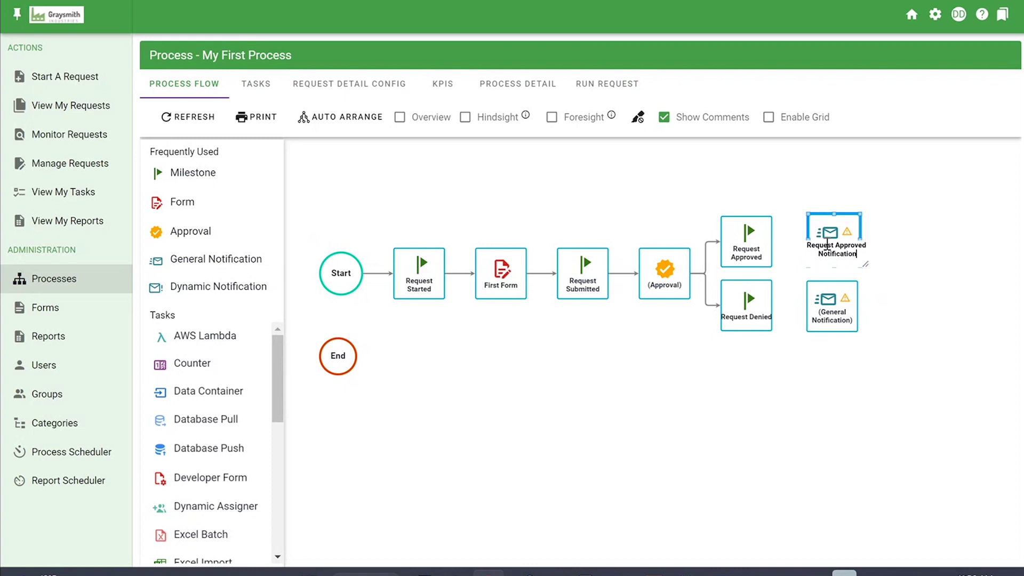
- Name the lower notification "Request Denied Notification" and connect the approved and denied milestones to their matching notifications
double_click(846, 320)
text(Request Denied Notification)
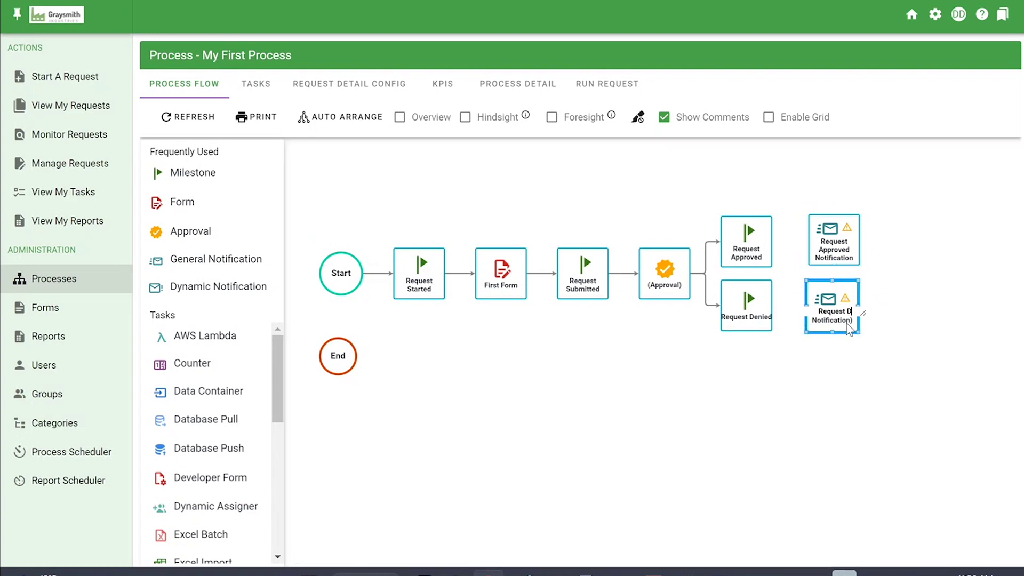
key(BackSpace)
key(BackSpace)
key(BackSpace)
key(BackSpace)
key(BackSpace)
key(BackSpace)
key(BackSpace)
key(BackSpace)
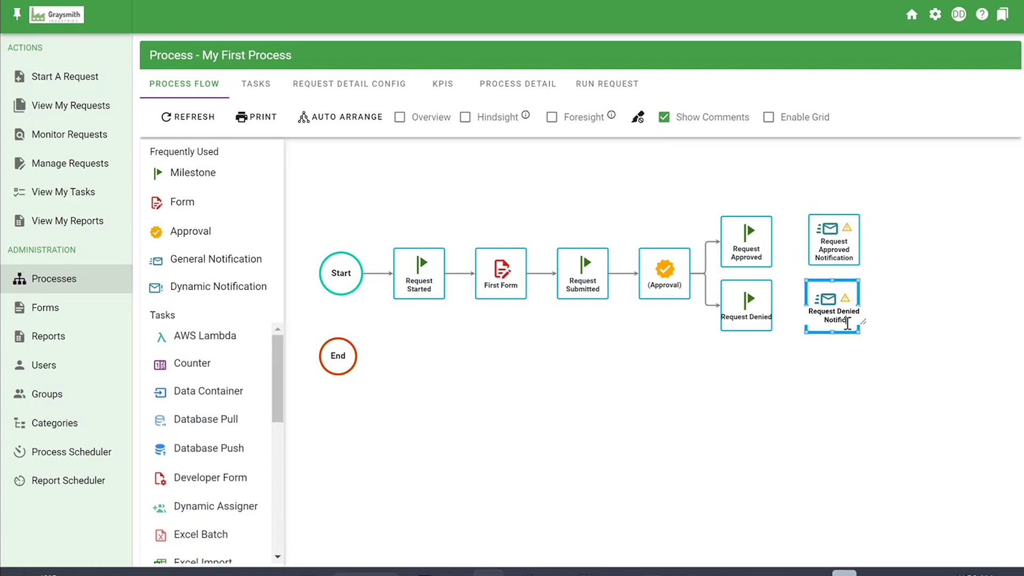
text(fication)
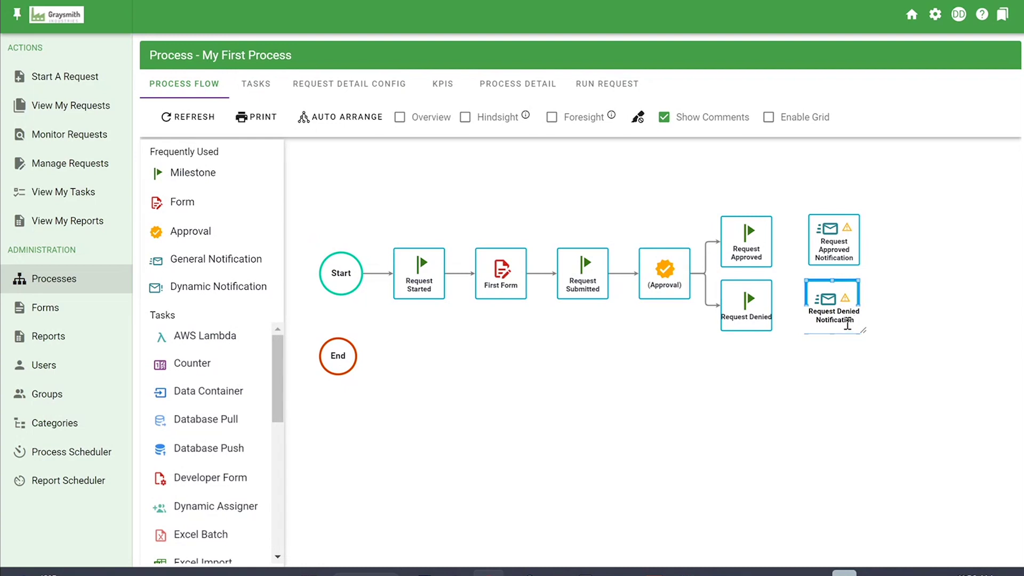
click(853, 377)
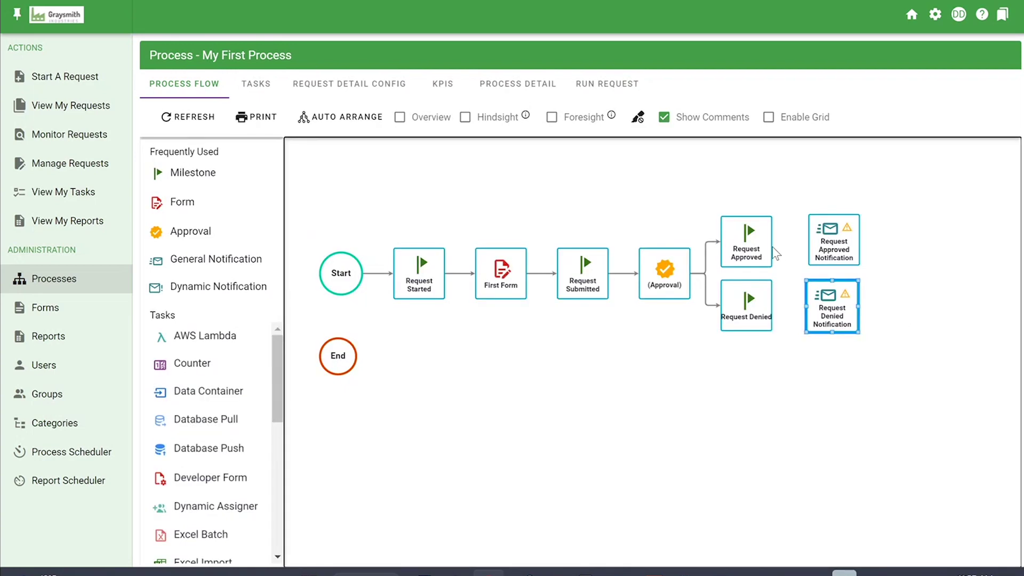
drag(774, 244, 816, 243)
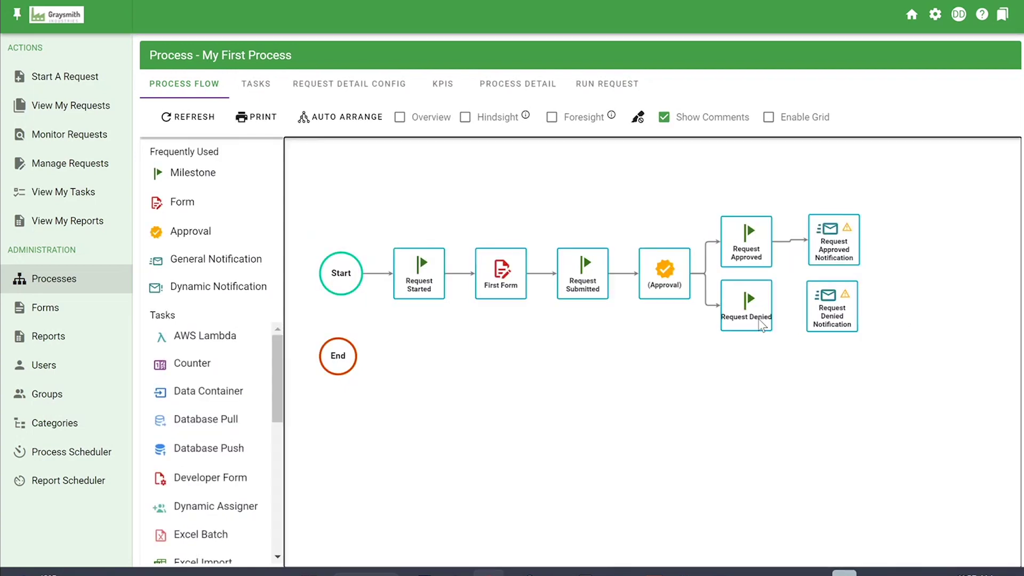
drag(774, 314, 832, 308)
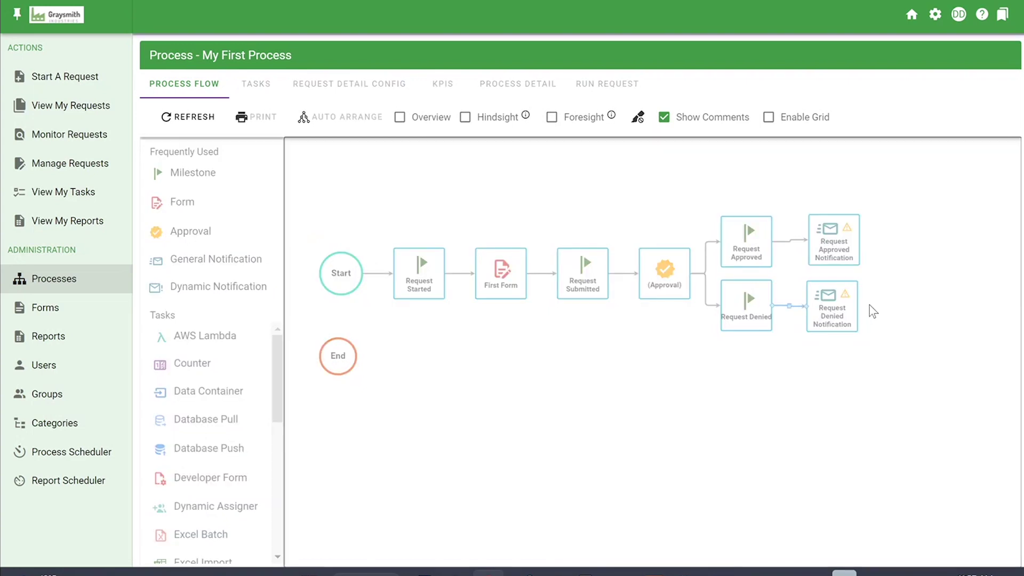
- Add the dynamic account Requester as a recipient of the Request Approved Notification
right_click(837, 247)
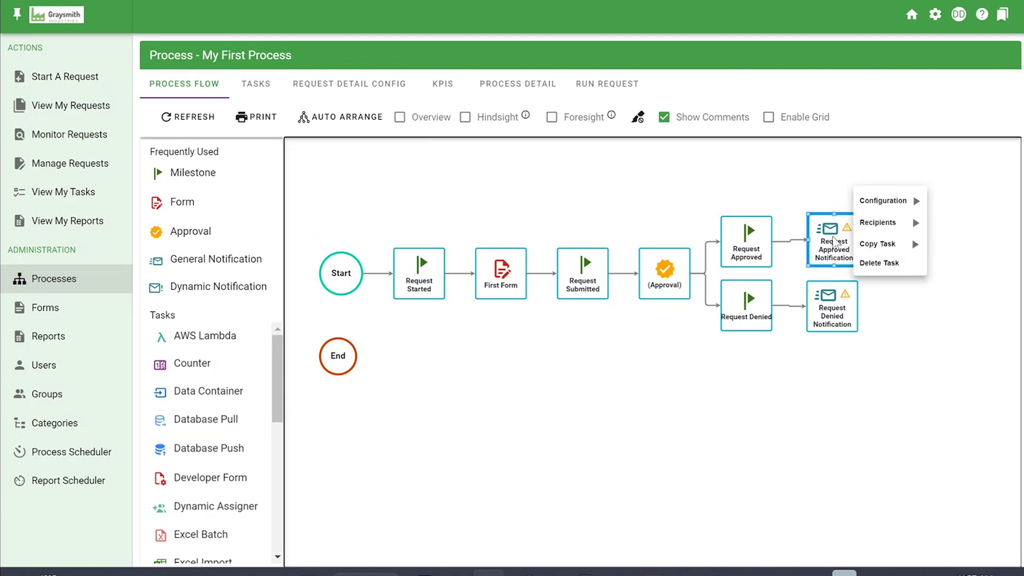
mouse_move(867, 227)
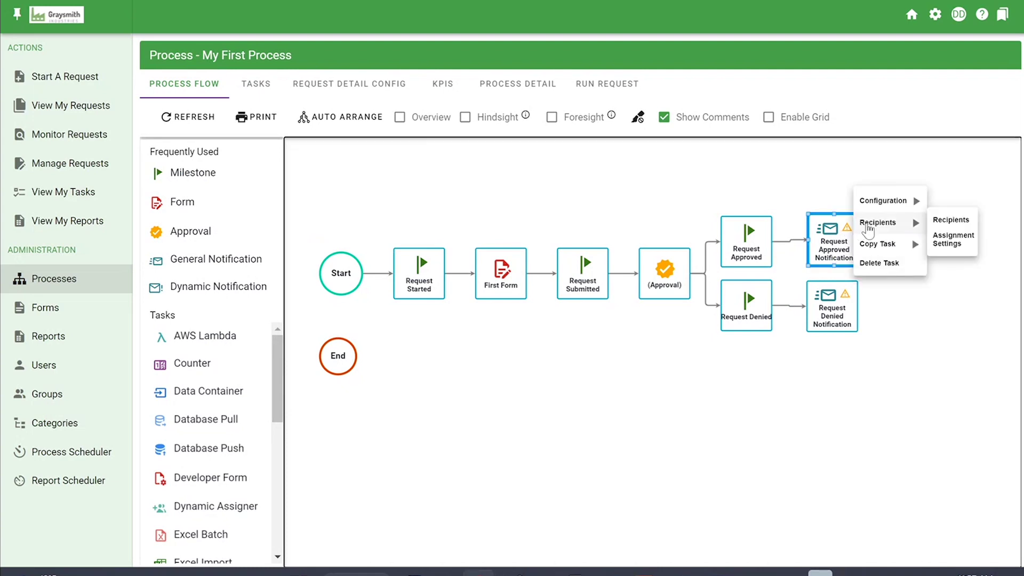
click(947, 221)
click(495, 175)
click(438, 268)
click(490, 169)
click(444, 261)
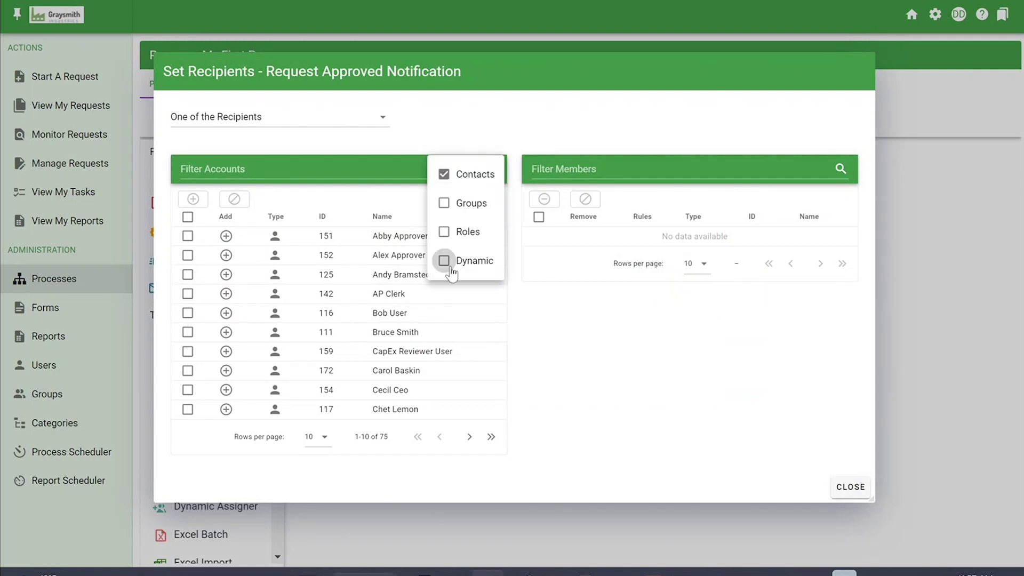
click(225, 236)
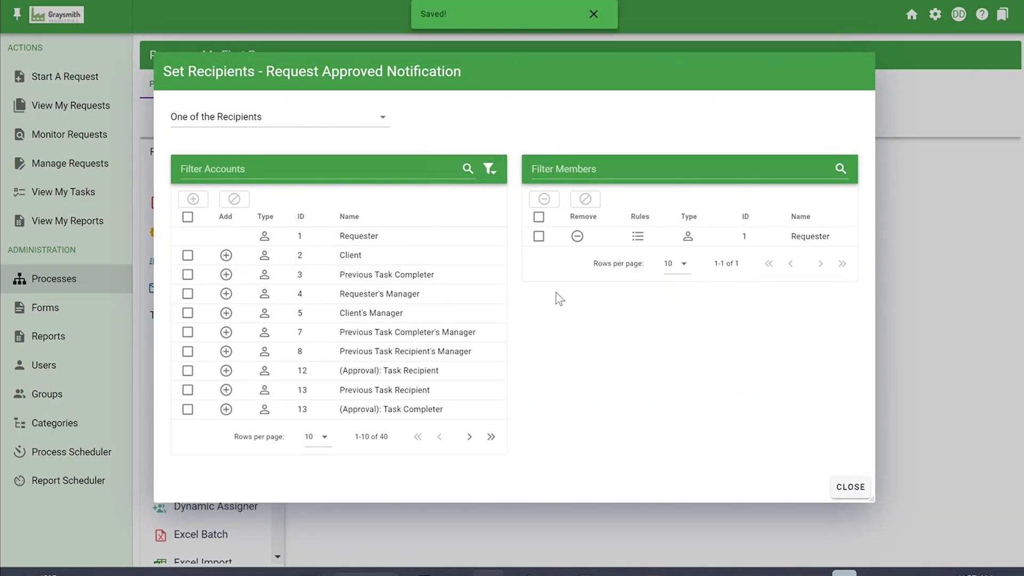
click(850, 487)
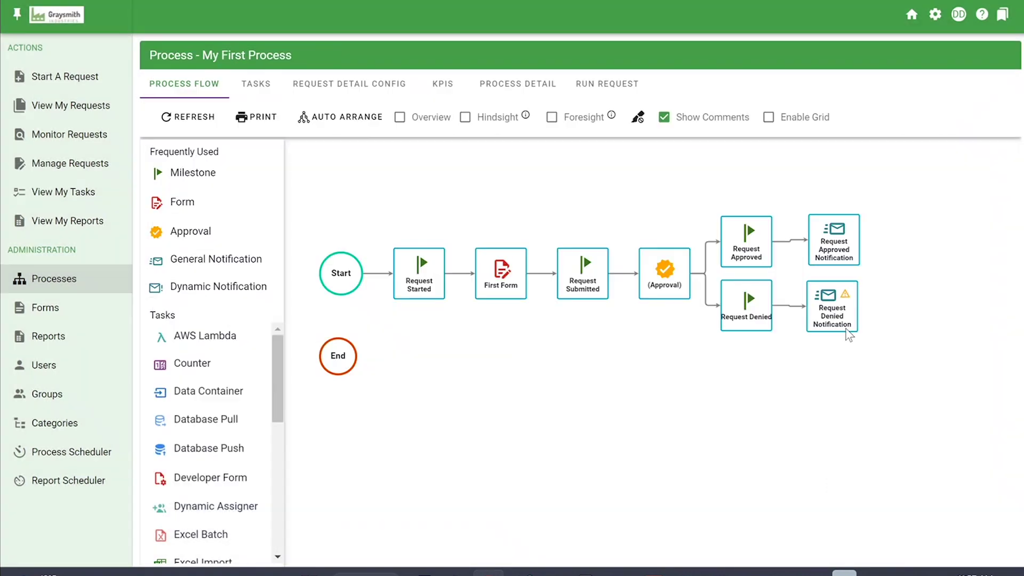
- Add the dynamic account Requester as a recipient of the Request Denied Notification
right_click(848, 320)
mouse_move(871, 312)
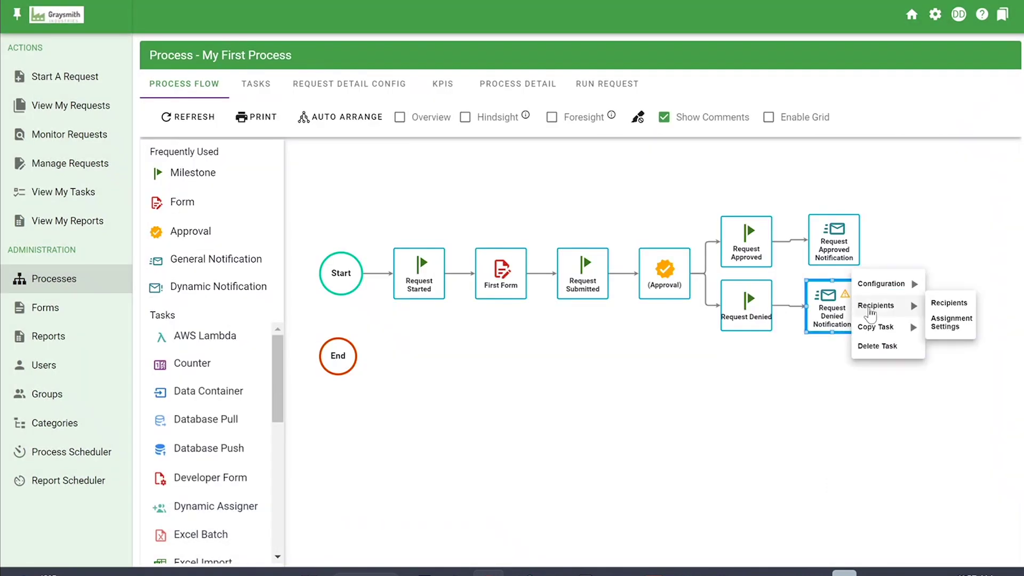
click(939, 306)
click(488, 168)
click(444, 261)
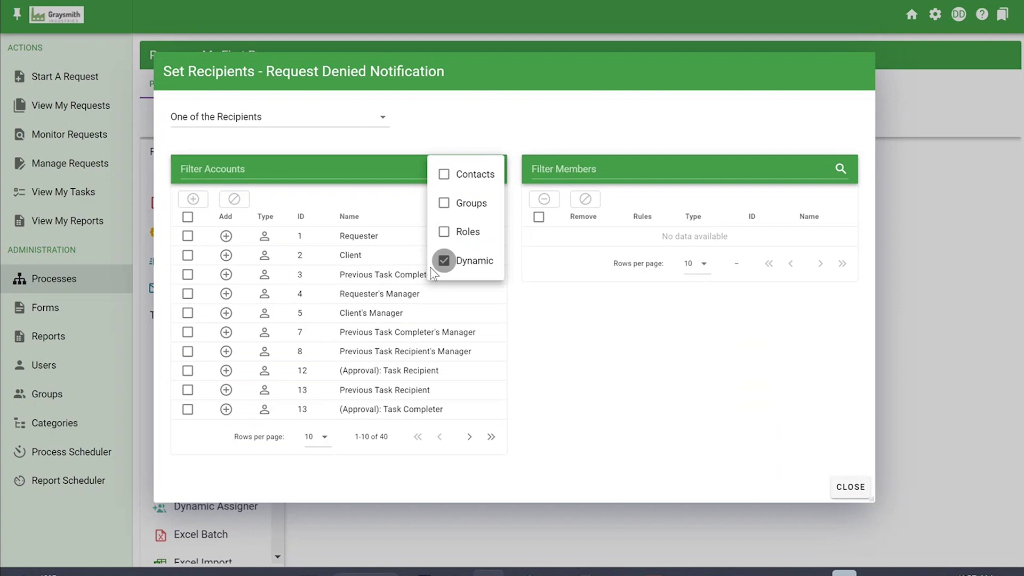
click(226, 236)
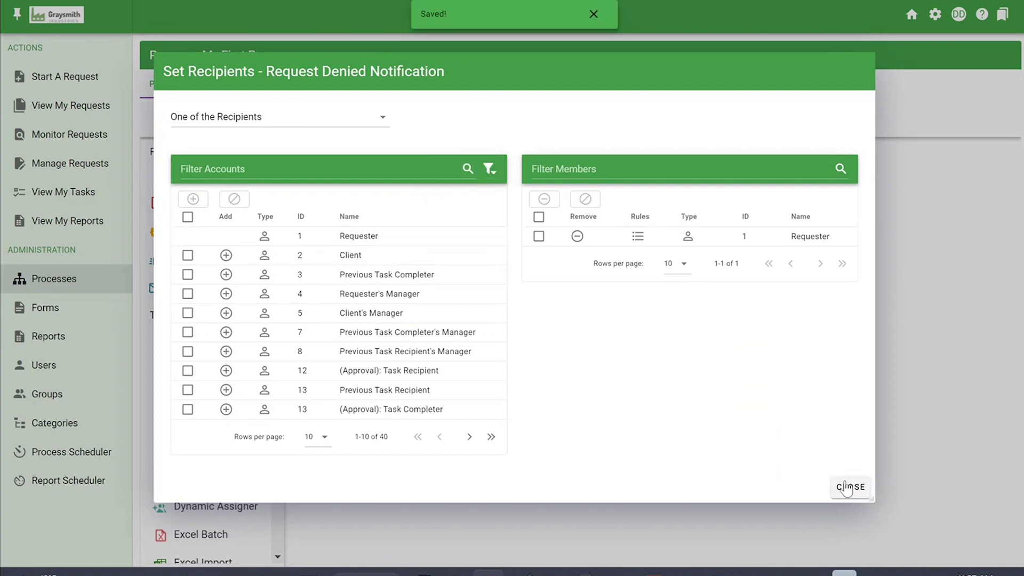
click(849, 487)
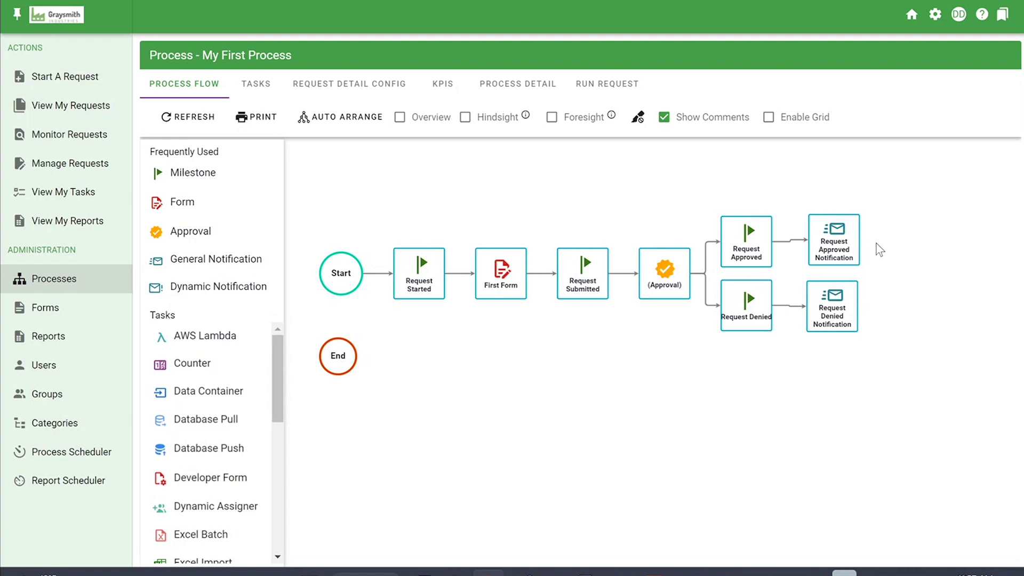
- Set the subject of the Request Approved Notification to "Your Request has been Approved."
right_click(844, 241)
mouse_move(901, 206)
click(957, 274)
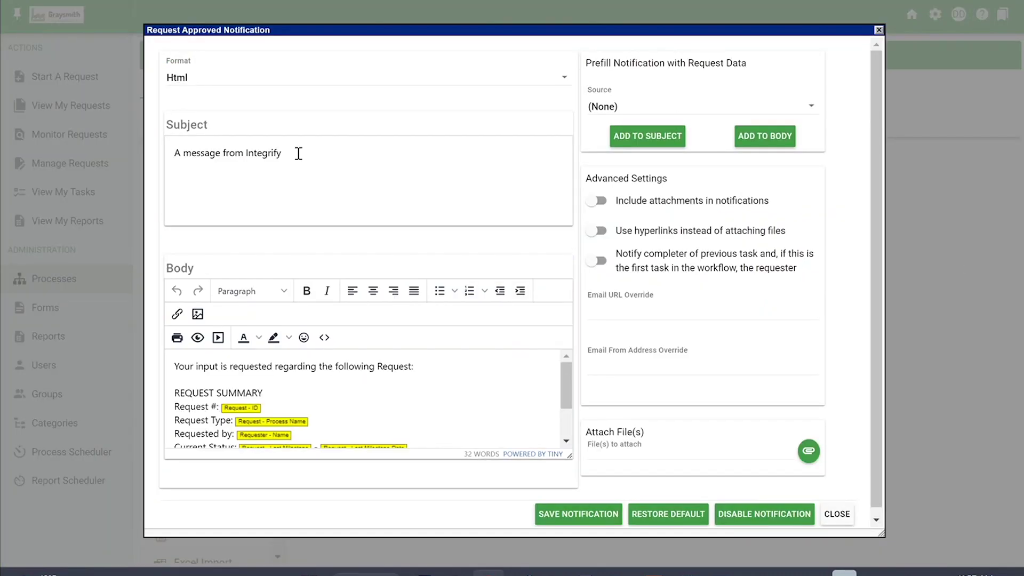
scroll(276, 411, down, 2)
scroll(273, 362, up, 2)
drag(298, 149, 85, 155)
text(Yout R)
key(BackSpace)
key(BackSpace)
key(BackSpace)
text(r Request has been Approved.)
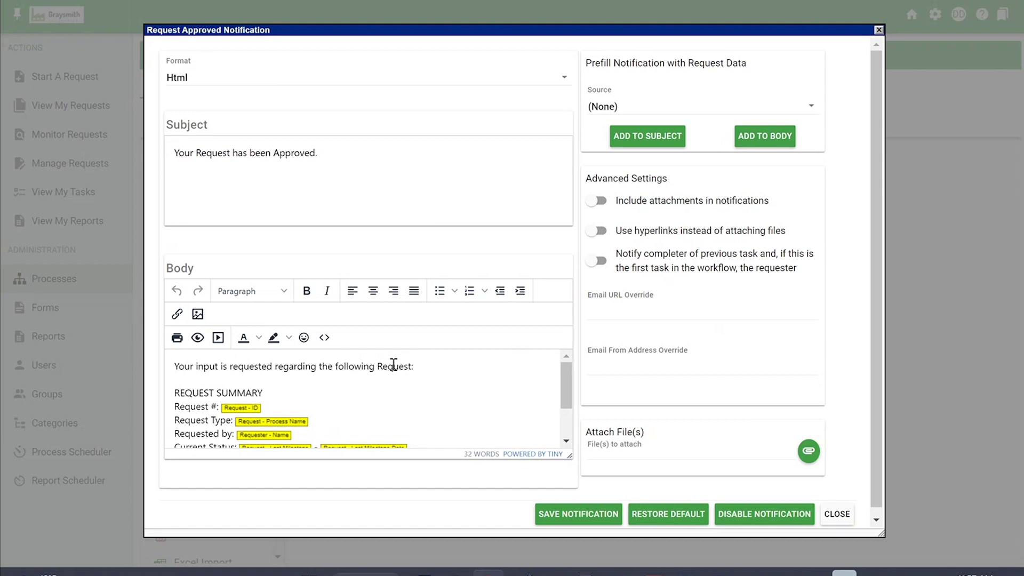
- Replace the body's opening line with the copied subject, making it "Your Request has been Approved. Please contact your manager for more information."
drag(343, 151, 161, 156)
key(ctrl+c)
drag(443, 367, 171, 367)
key(ctrl+v)
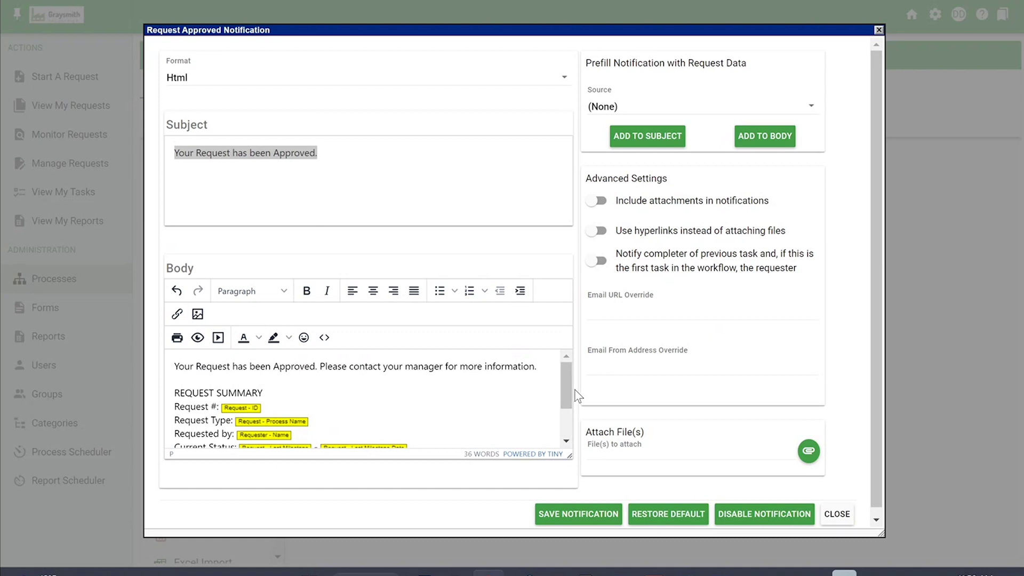
- Examine the request-data sources available for prefilling the Request Approved Notification, including the tasks and fields offered under Data
click(617, 107)
scroll(657, 192, down, 3)
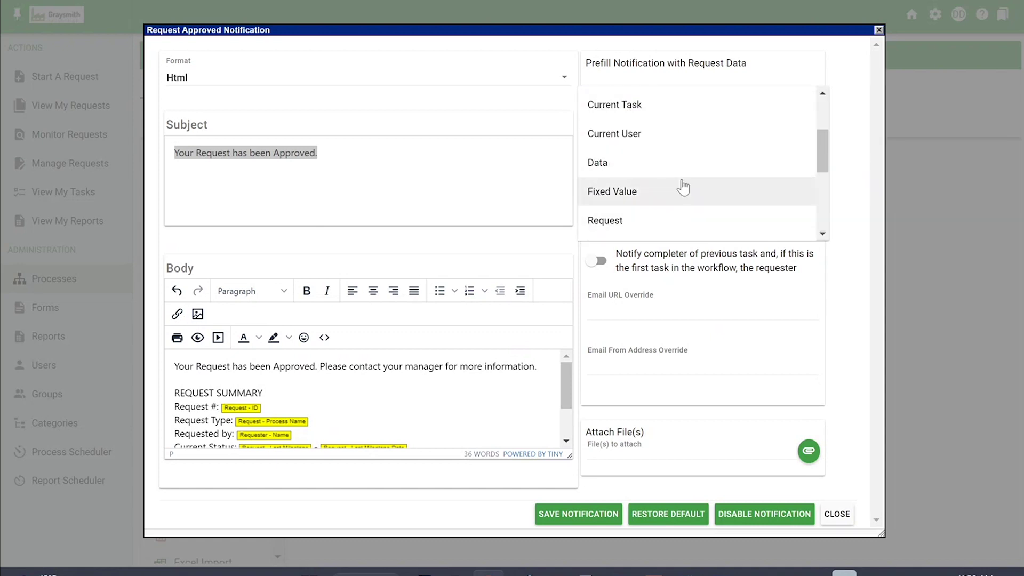
click(682, 172)
click(660, 140)
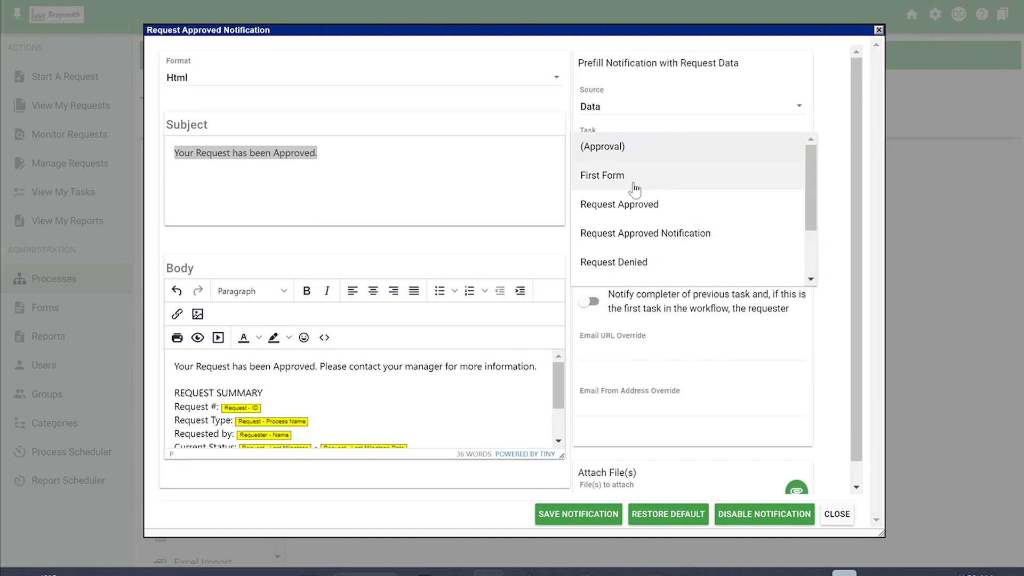
click(645, 118)
click(635, 107)
scroll(648, 149, down, 3)
scroll(651, 144, down, 2)
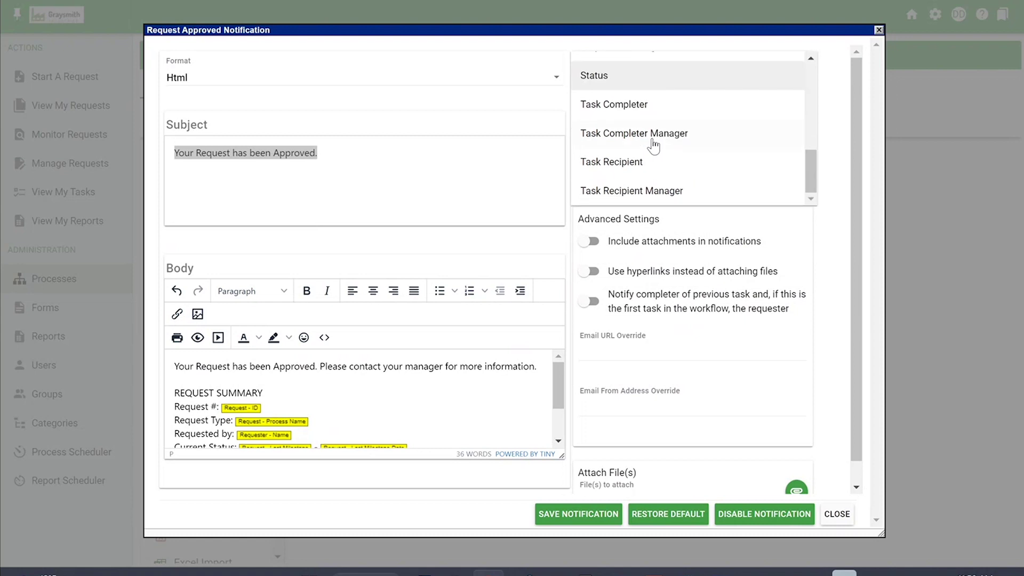
click(713, 257)
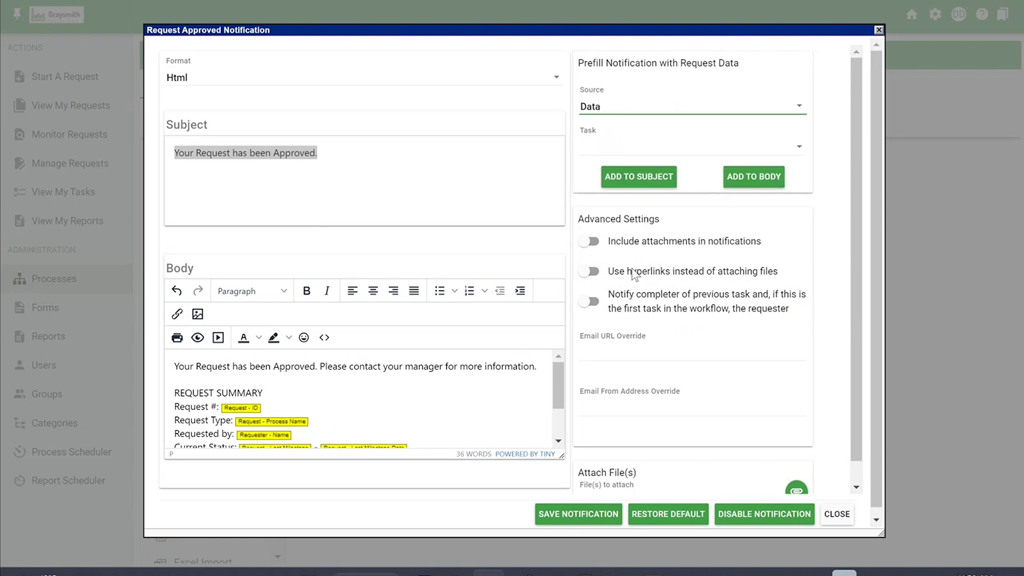
- Review the request placeholders and task link in the body, and save and close the Request Approved Notification
scroll(266, 405, down, 4)
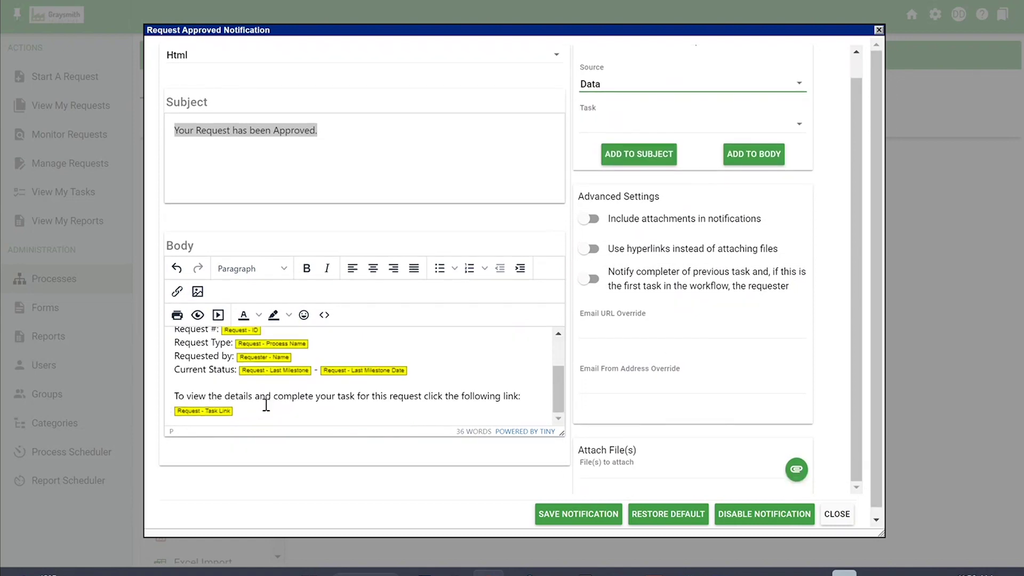
click(211, 410)
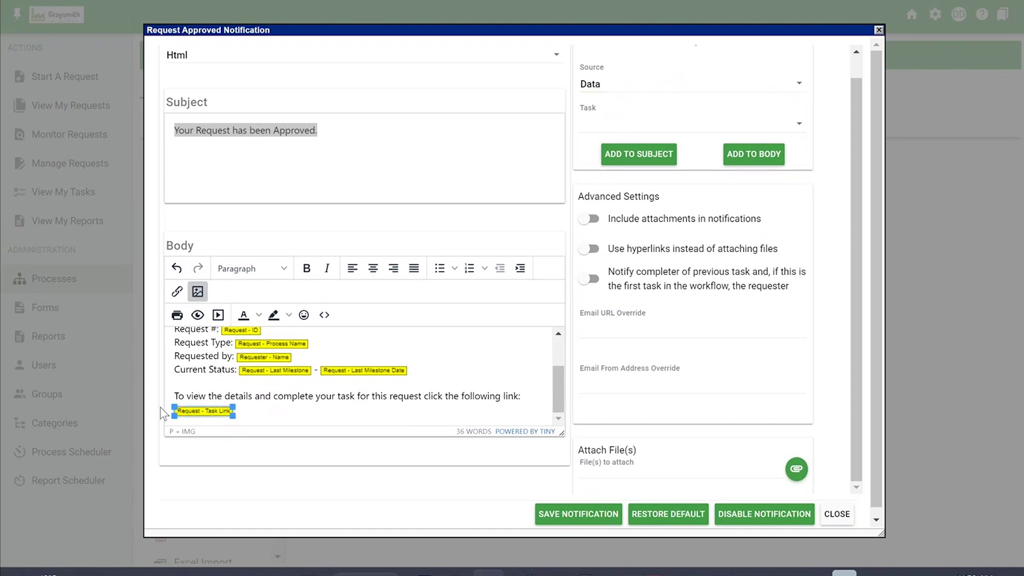
click(437, 361)
scroll(479, 382, up, 2)
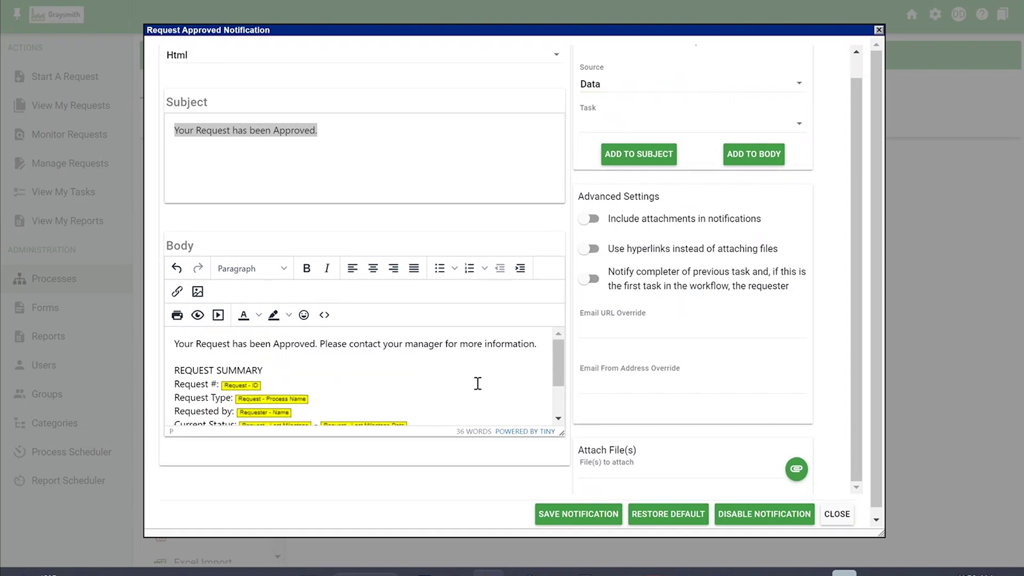
click(503, 169)
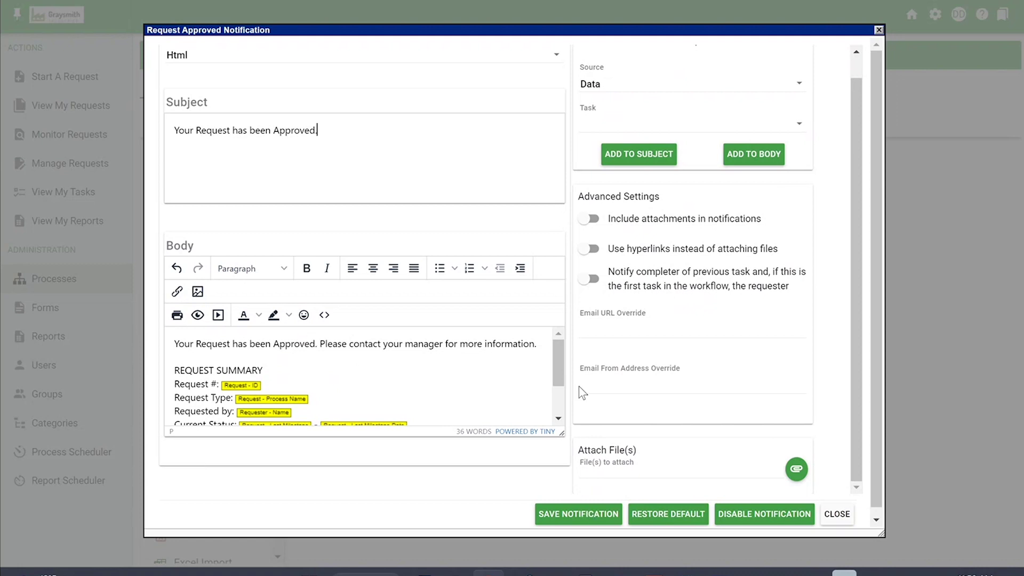
click(577, 515)
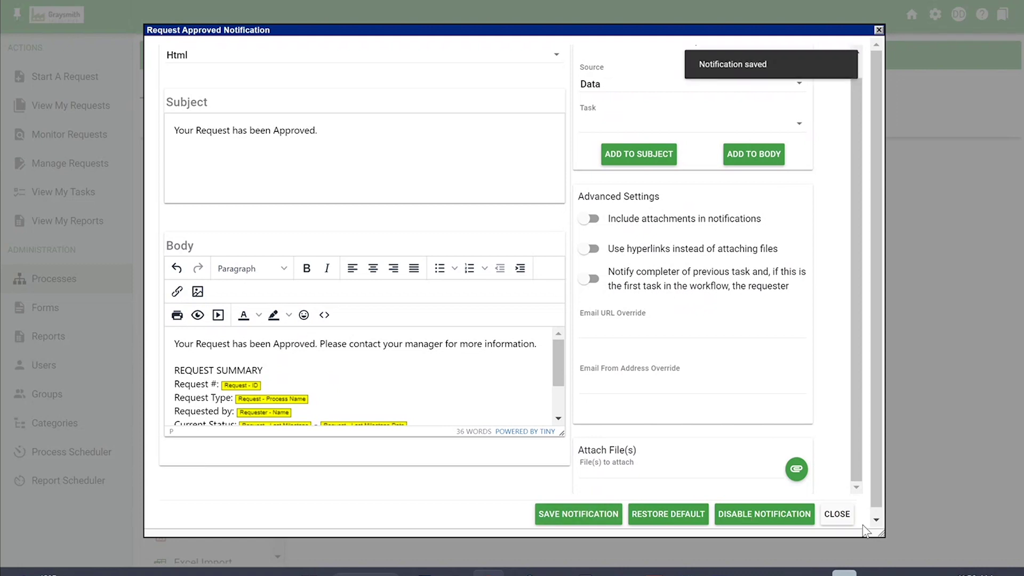
click(836, 515)
- Open the Request Denied Notification's message configuration and set its subject to "Your Request has been Denied."
right_click(829, 309)
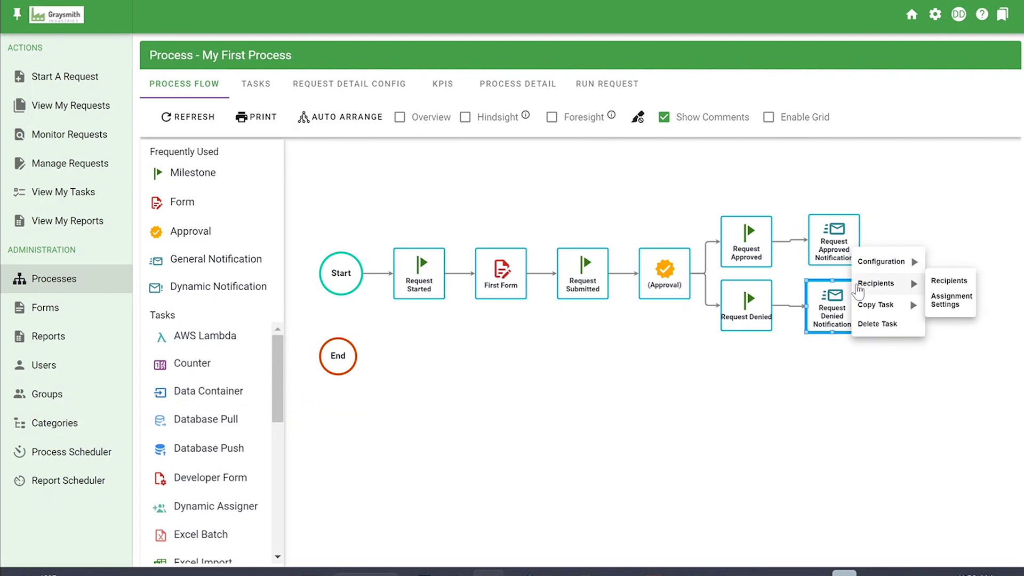
mouse_move(879, 266)
click(951, 331)
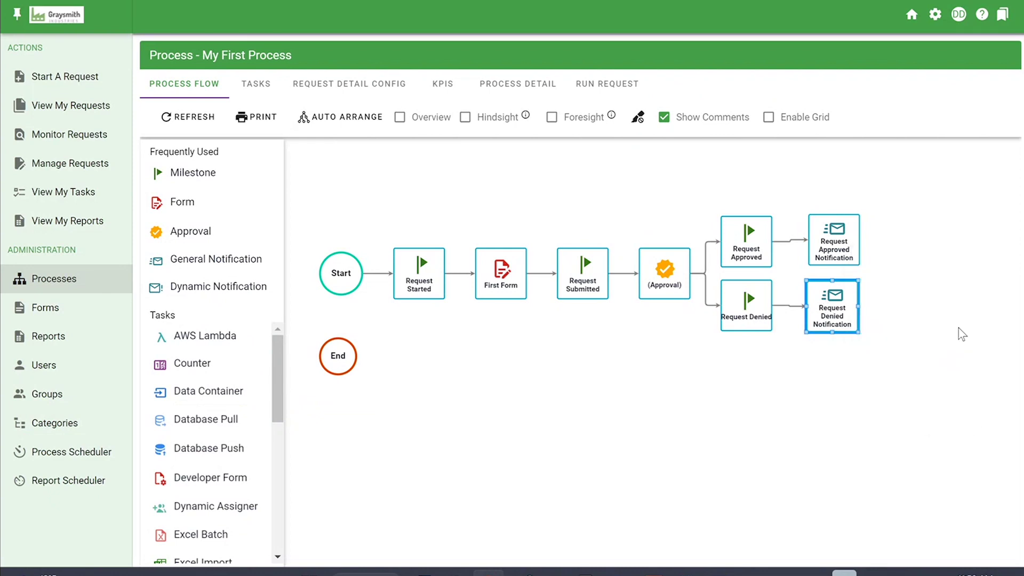
drag(354, 157, 152, 157)
text(Your Request has been Denied.)
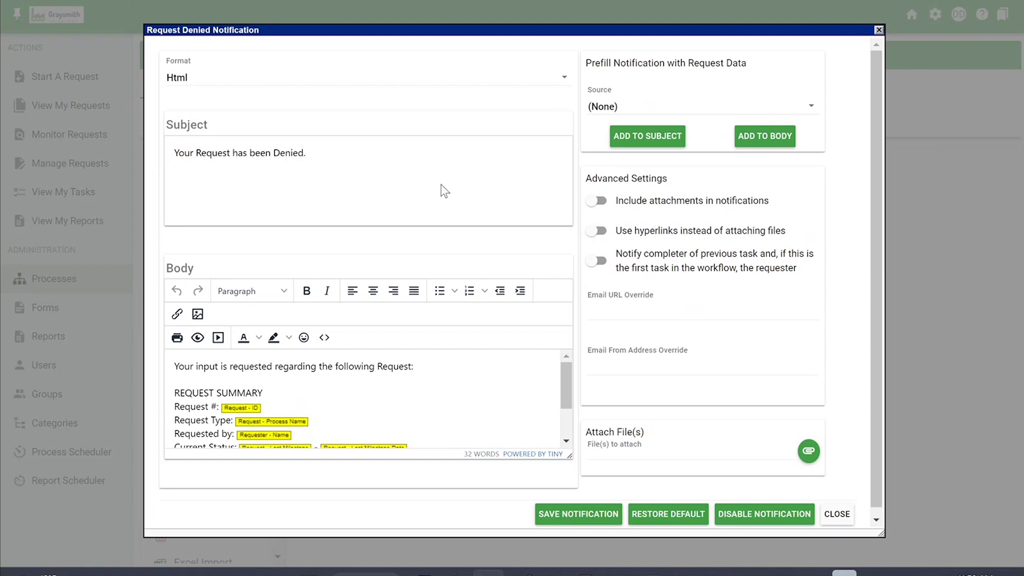
- Replace the body's opening line with "Your Request has been Denied. Please contact your manager for more information." and save and close the notification
drag(376, 153, 80, 156)
key(ctrl+v)
text(Please conta)
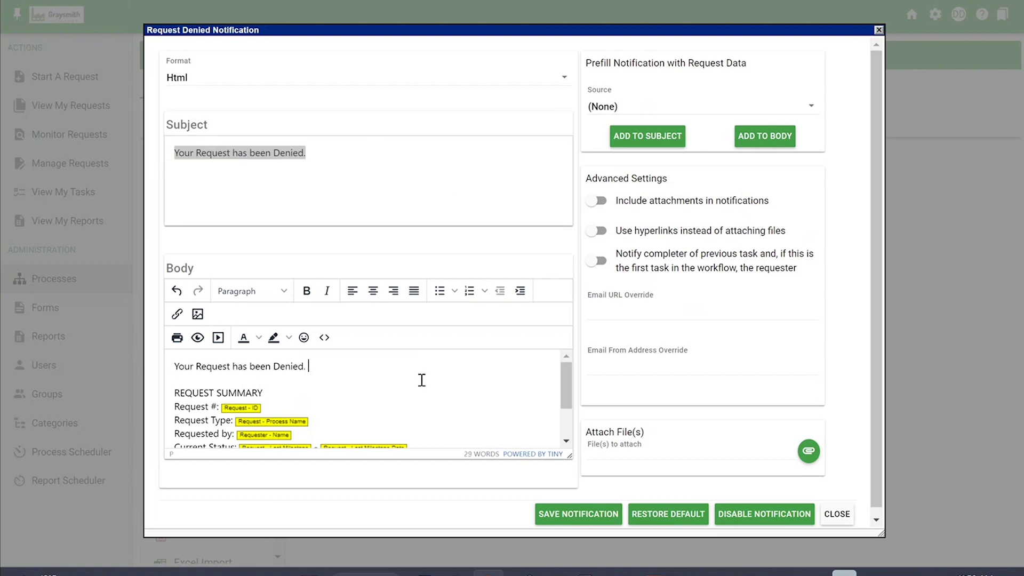
text(ct y)
key(BackSpace)
text(your manager )
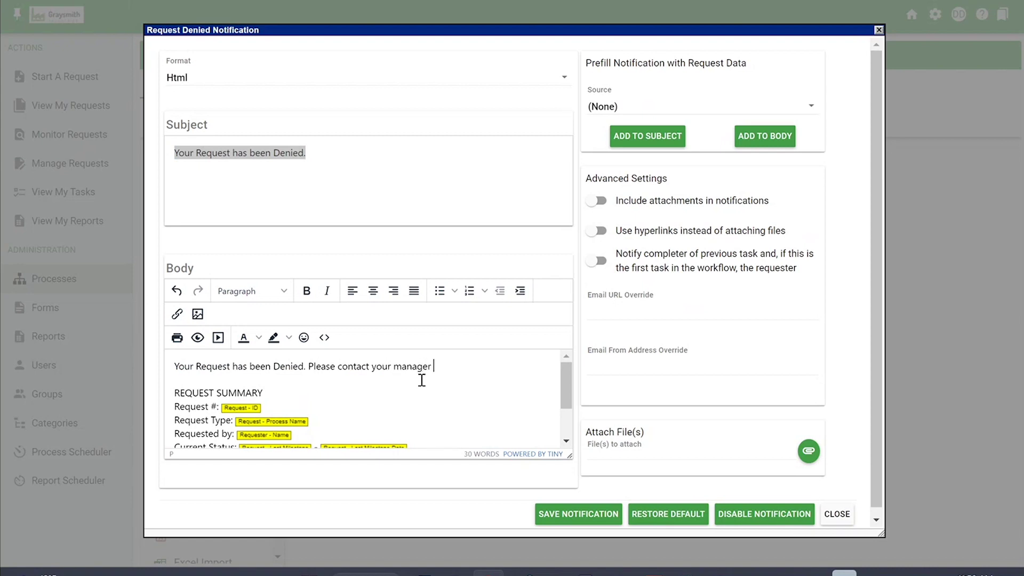
text(for more information.)
click(587, 514)
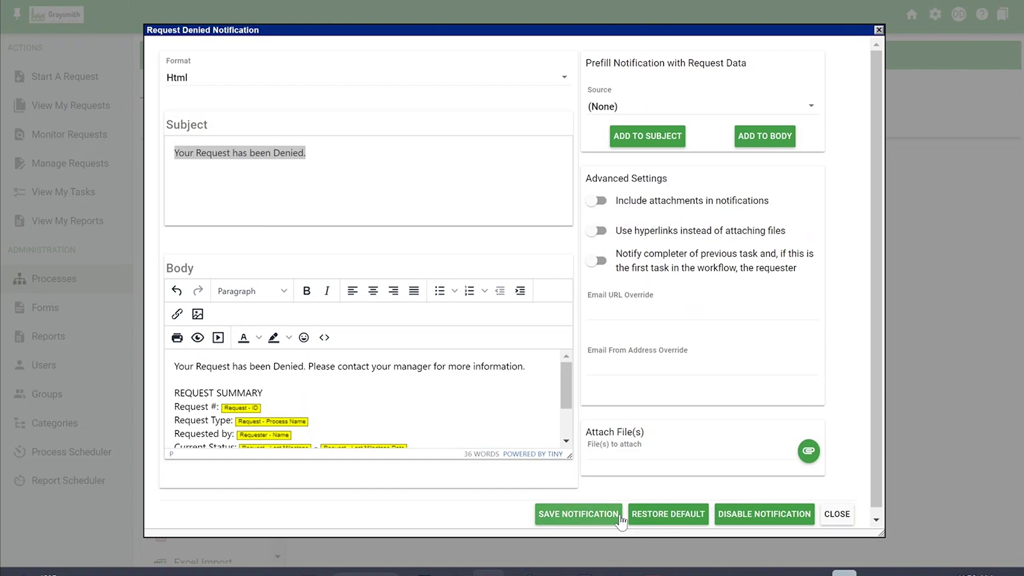
click(837, 513)
- Move the End node past the two notifications and auto-arrange the process flow, accepting the new layout
drag(338, 356, 948, 310)
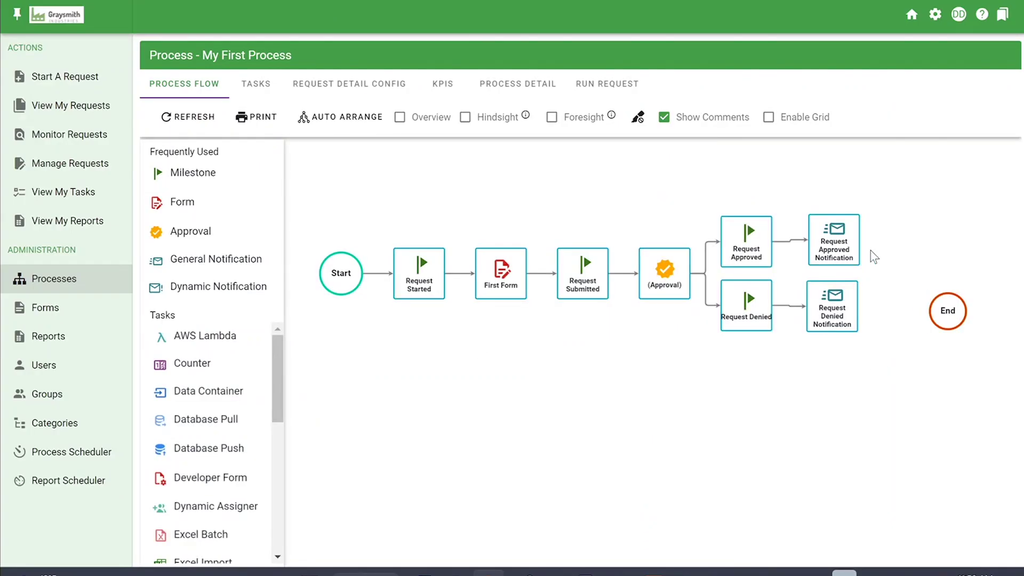
click(344, 118)
click(346, 144)
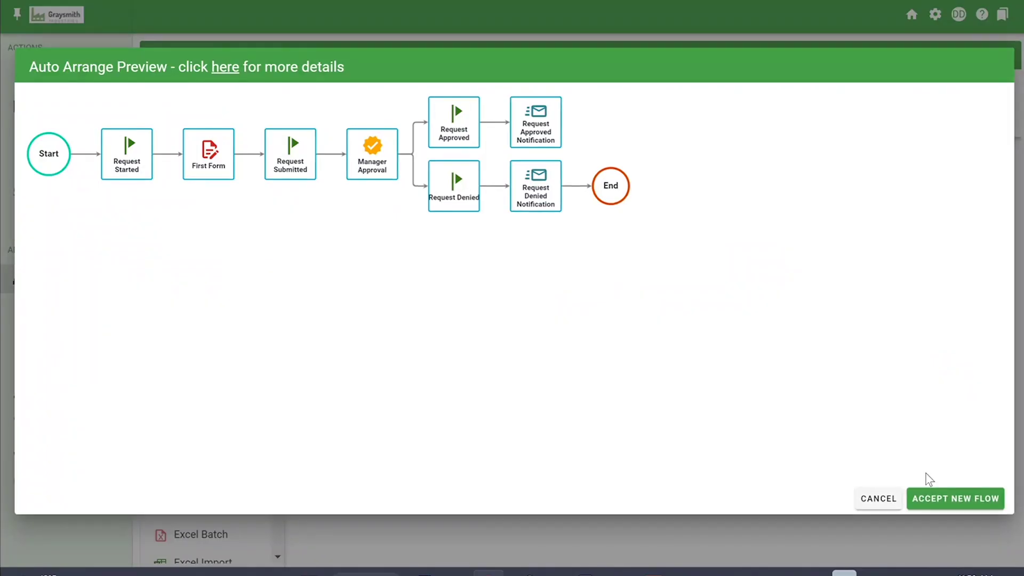
click(935, 498)
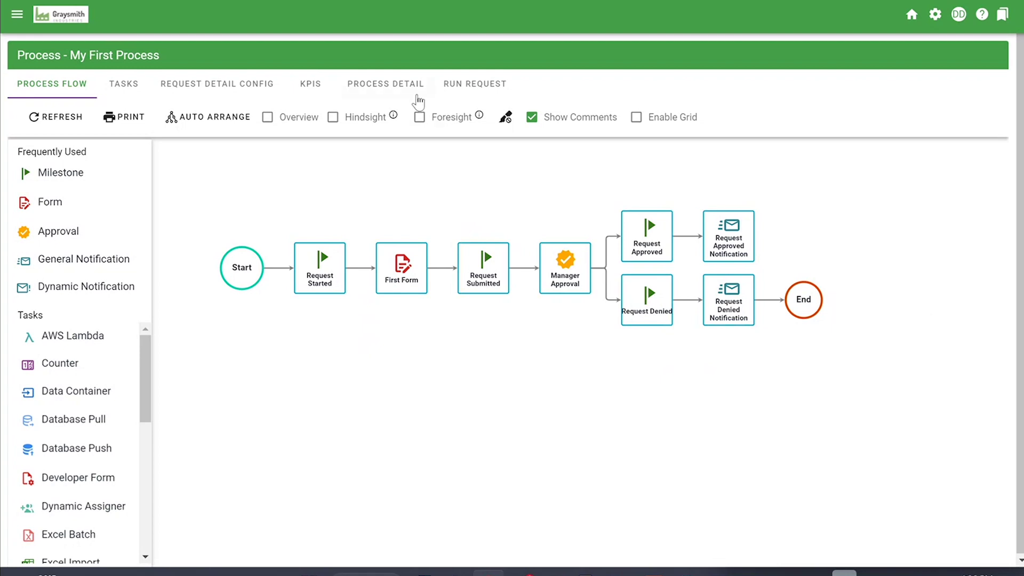
- Try the publish statuses Testing, Production and Inactive in the details of My First Process
click(390, 93)
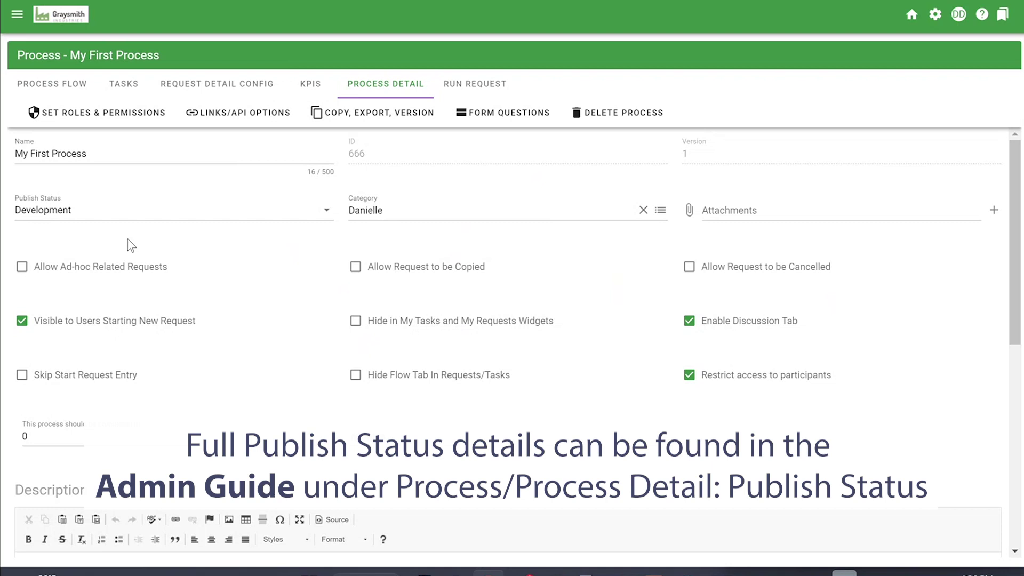
click(257, 220)
click(242, 250)
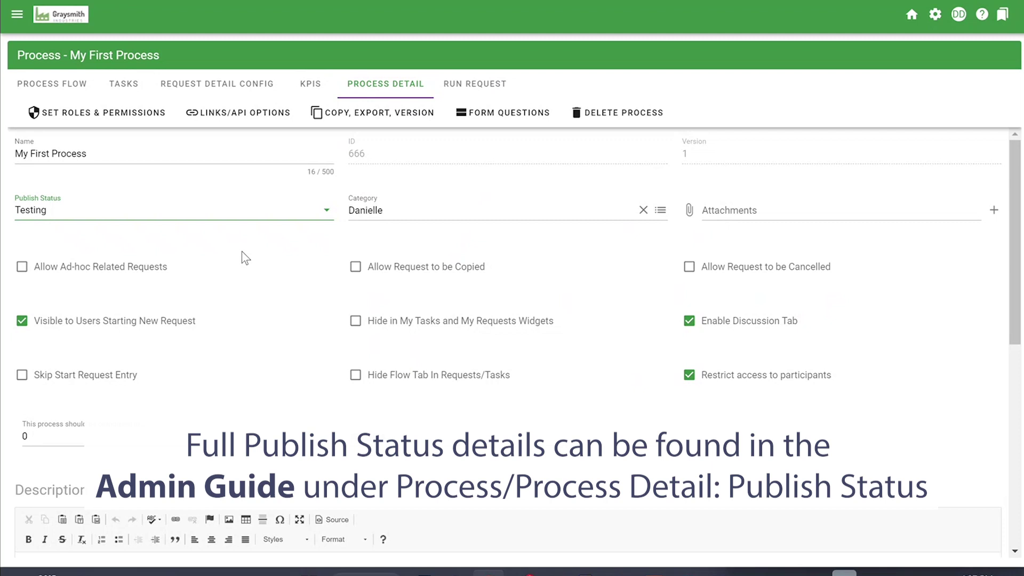
click(242, 252)
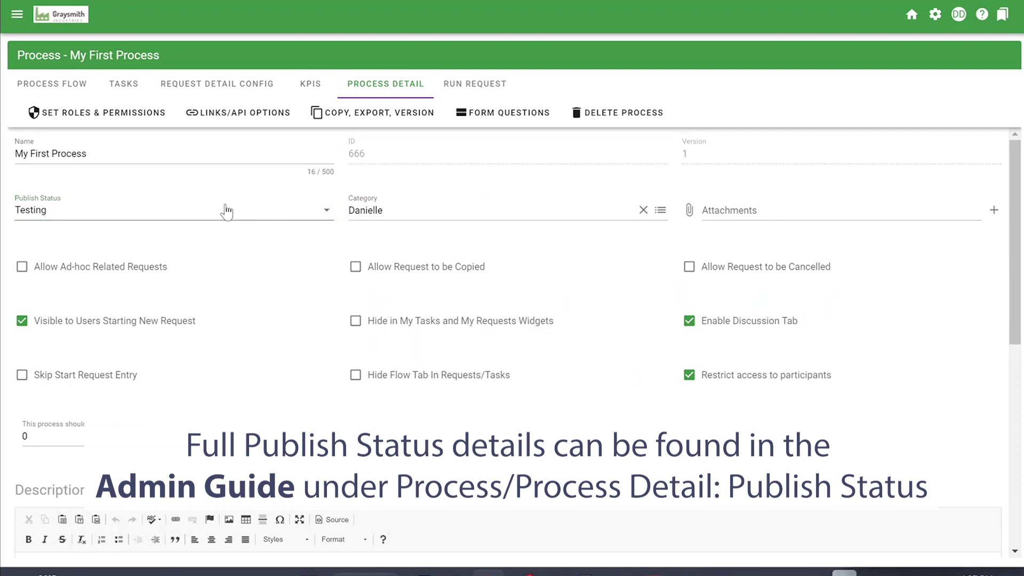
click(230, 214)
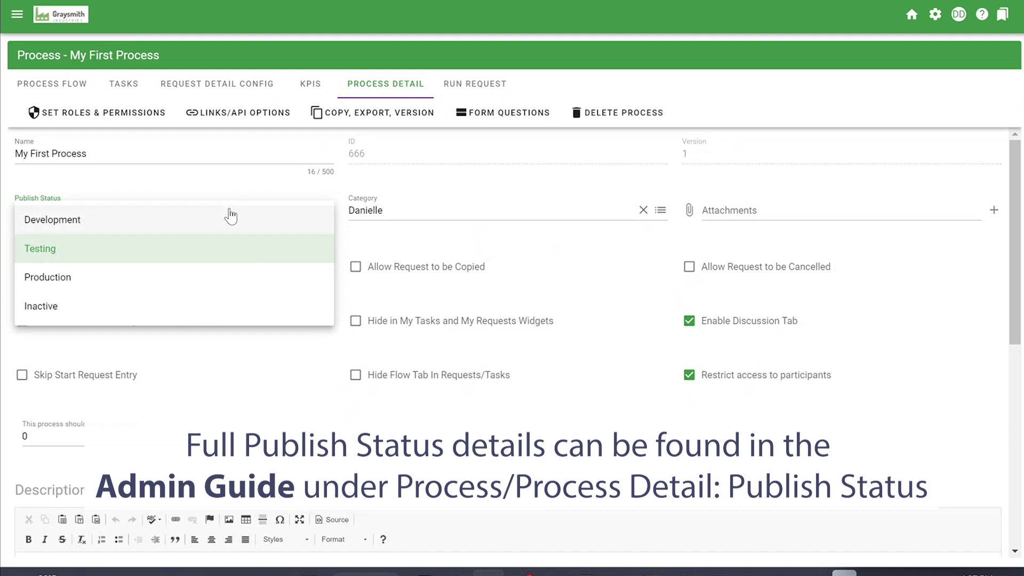
click(187, 273)
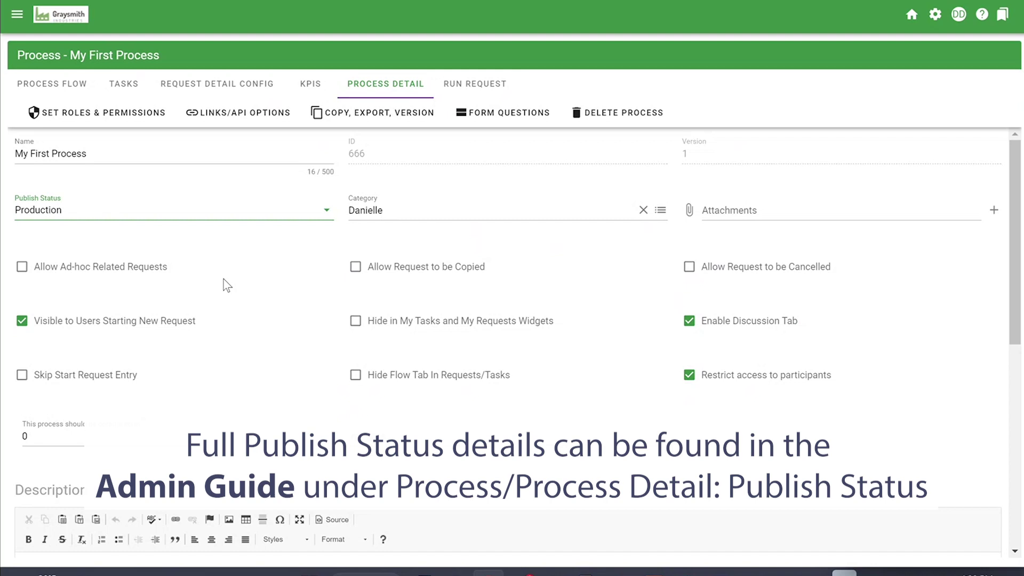
click(227, 285)
click(238, 220)
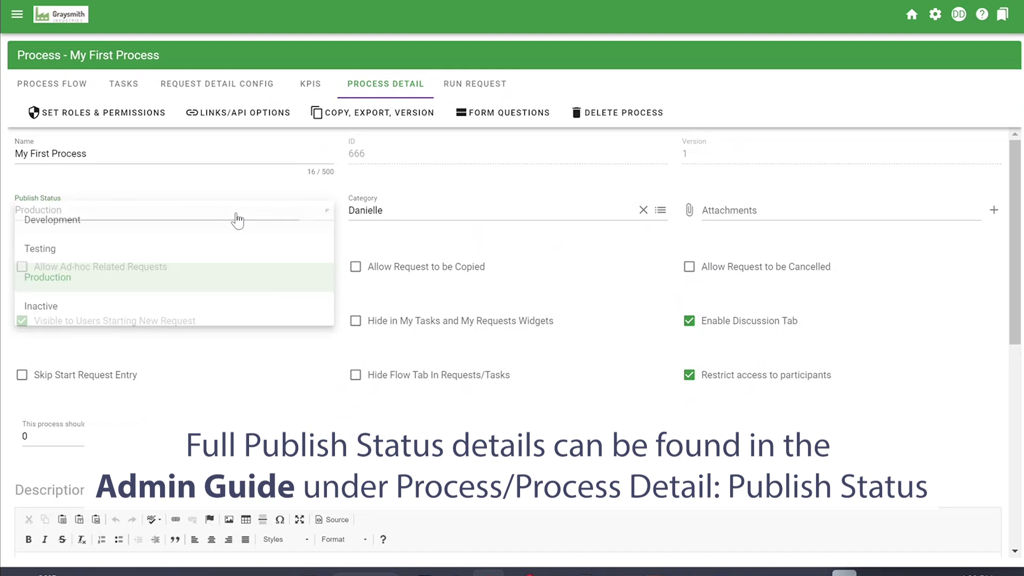
click(166, 309)
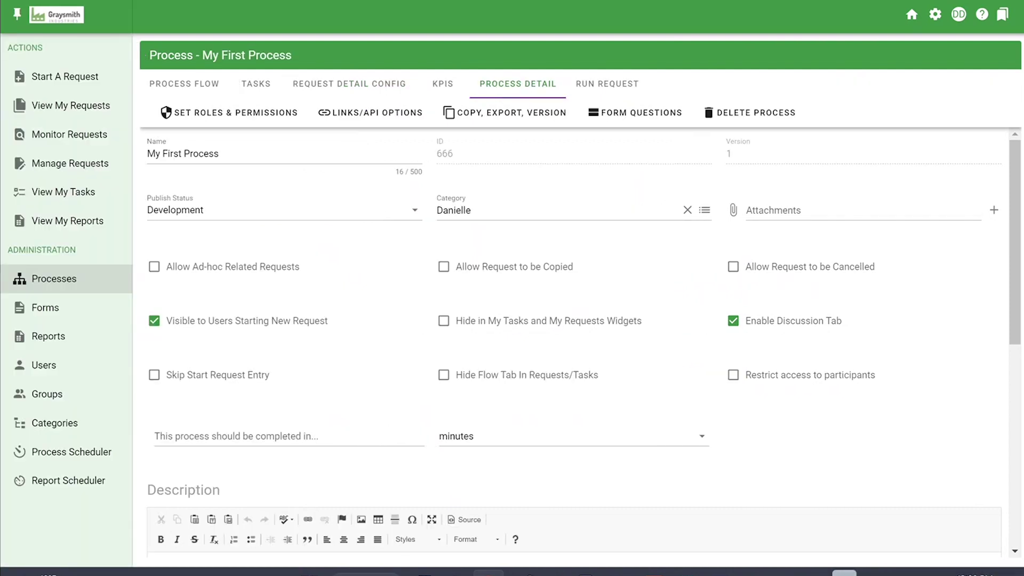
- Run a test request of My First Process and submit First Form with the details "Example"
click(638, 95)
click(988, 291)
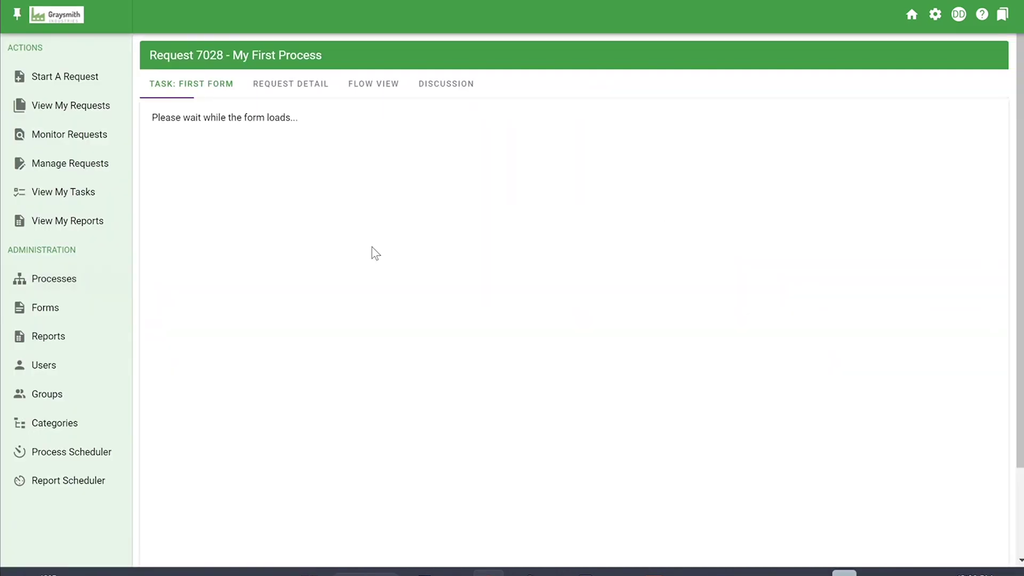
click(259, 166)
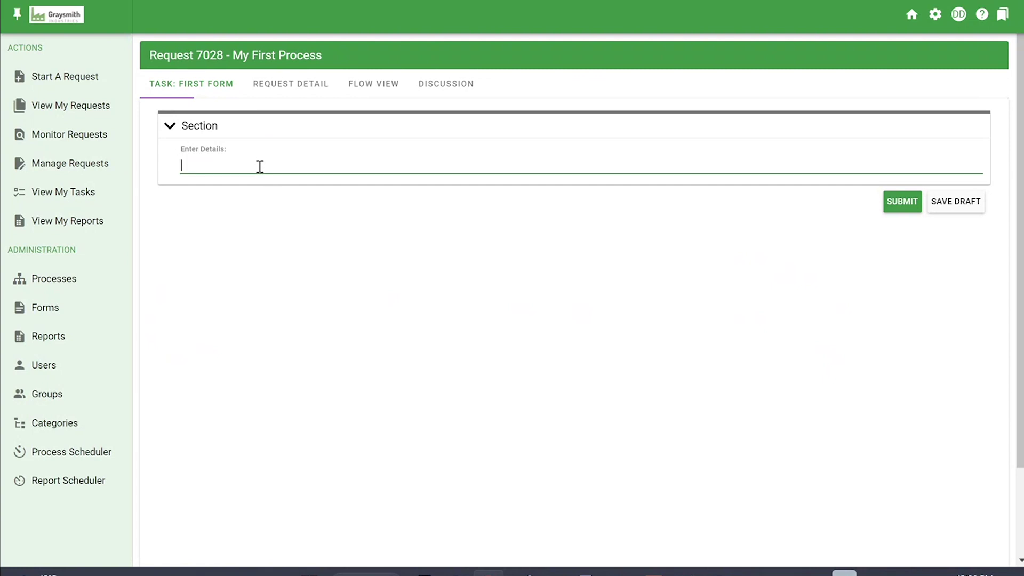
text(Example)
click(896, 203)
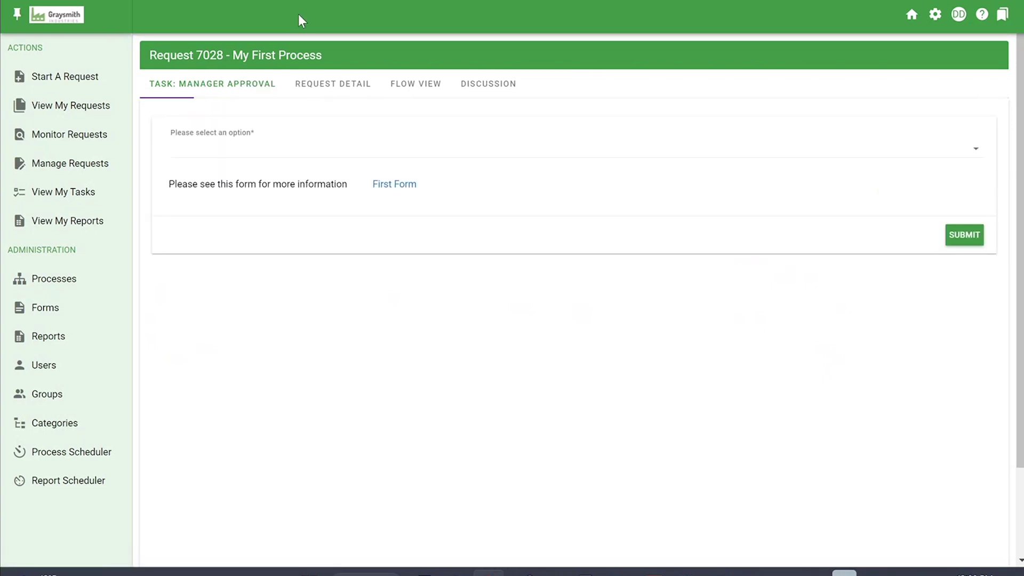
- Check the approval options and read the submitted First Form from the Manager Approval task, closing the form when done
click(243, 148)
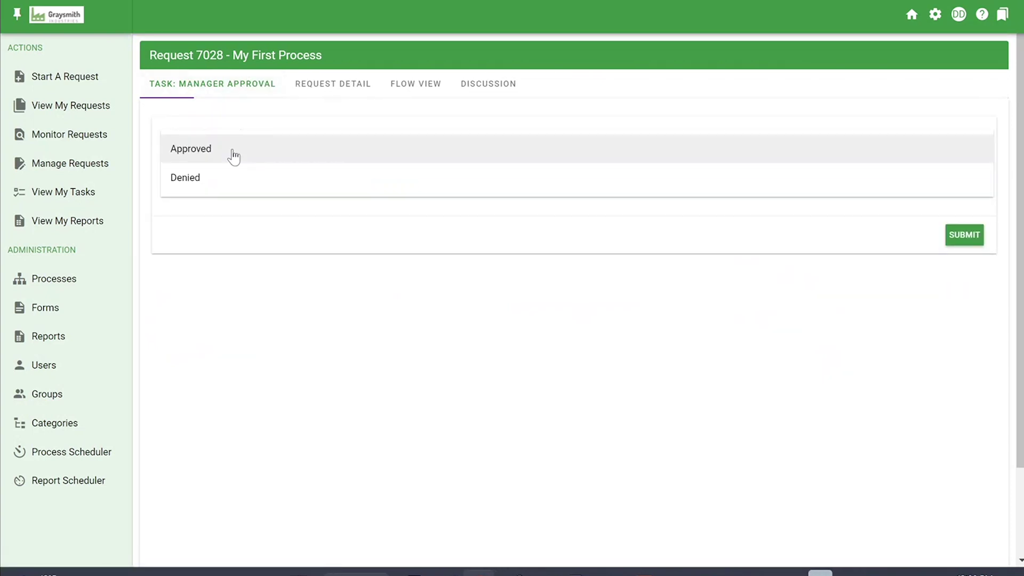
click(348, 359)
click(382, 187)
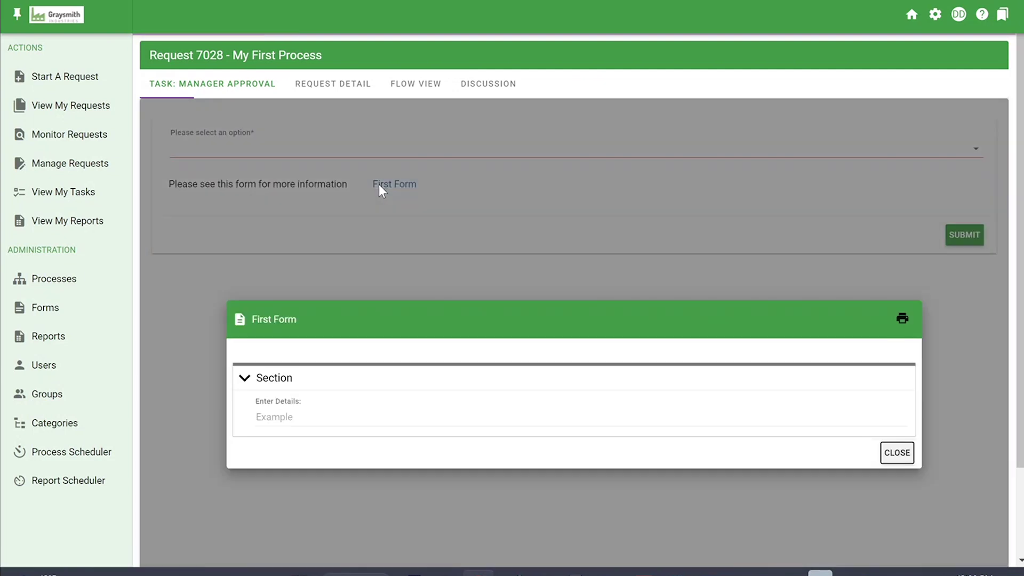
scroll(290, 343, down, 2)
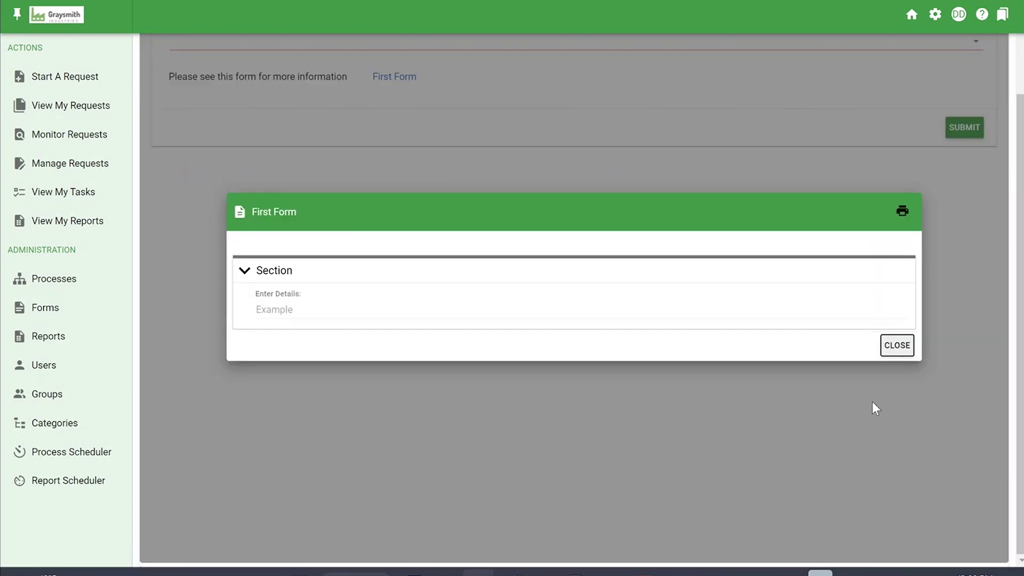
click(897, 346)
scroll(281, 142, up, 2)
- Submit the Manager Approval task as Approved and check the completed path in the request's flow view
click(267, 144)
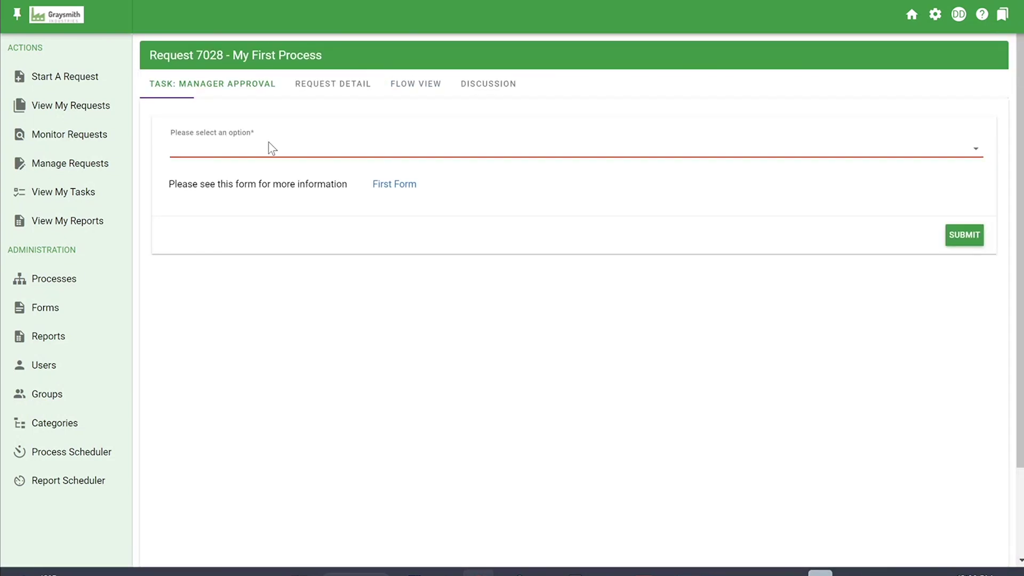
click(266, 153)
click(963, 238)
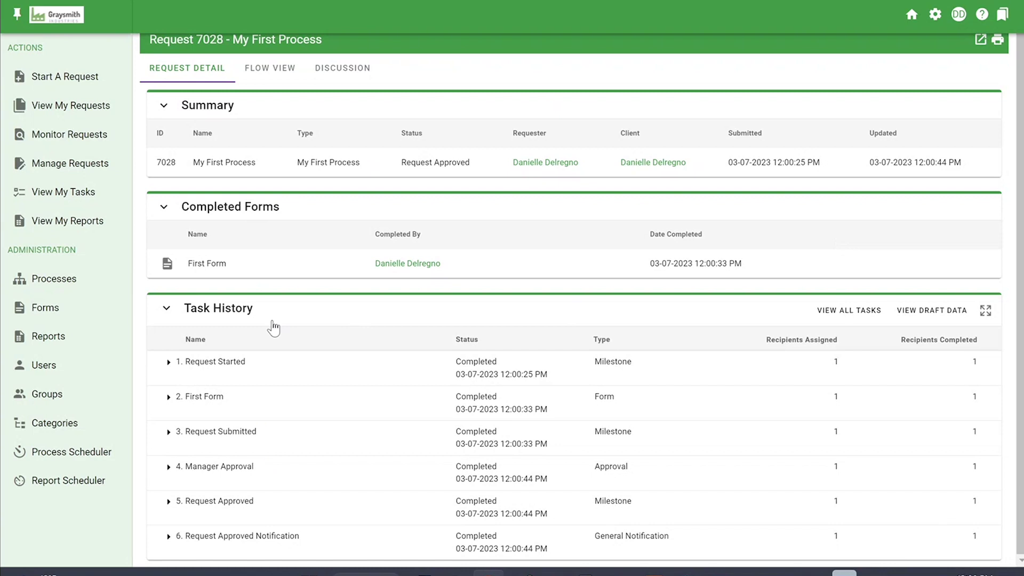
click(254, 79)
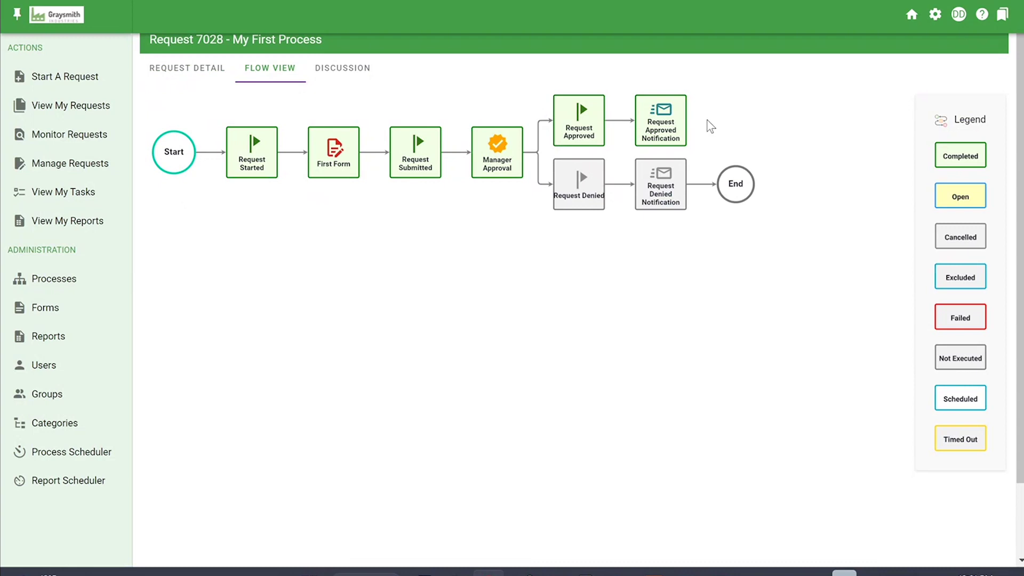
click(167, 79)
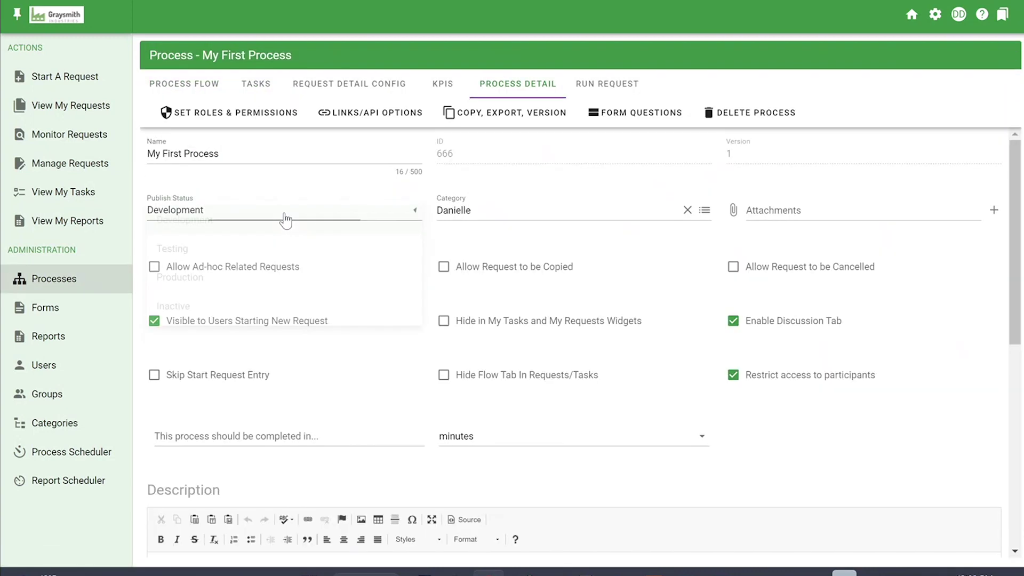
- Set the Publish Status of My First Process to Production and save the process details
click(286, 219)
click(275, 248)
click(264, 211)
click(248, 276)
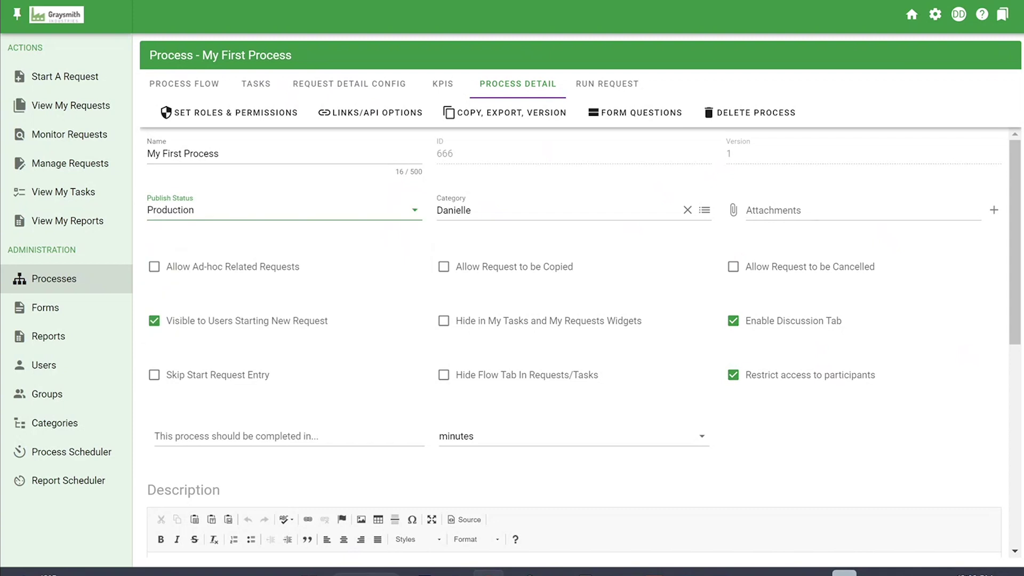
scroll(1015, 240, down, 10)
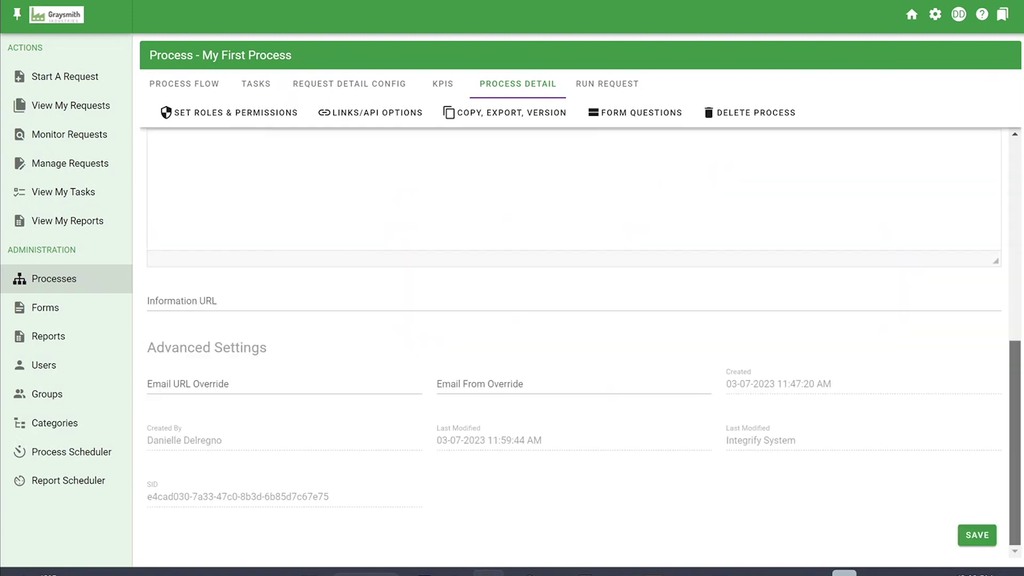
click(980, 543)
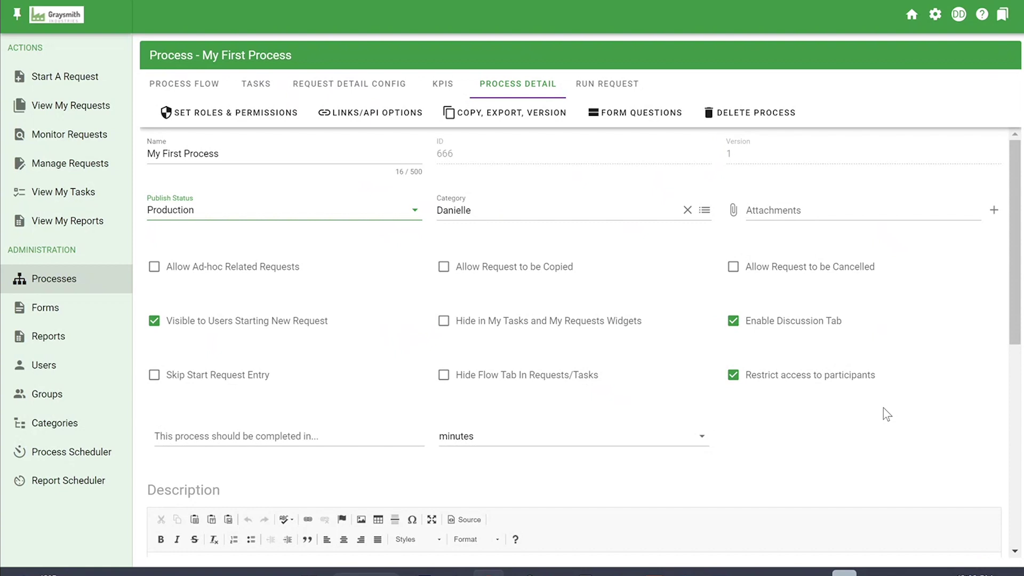